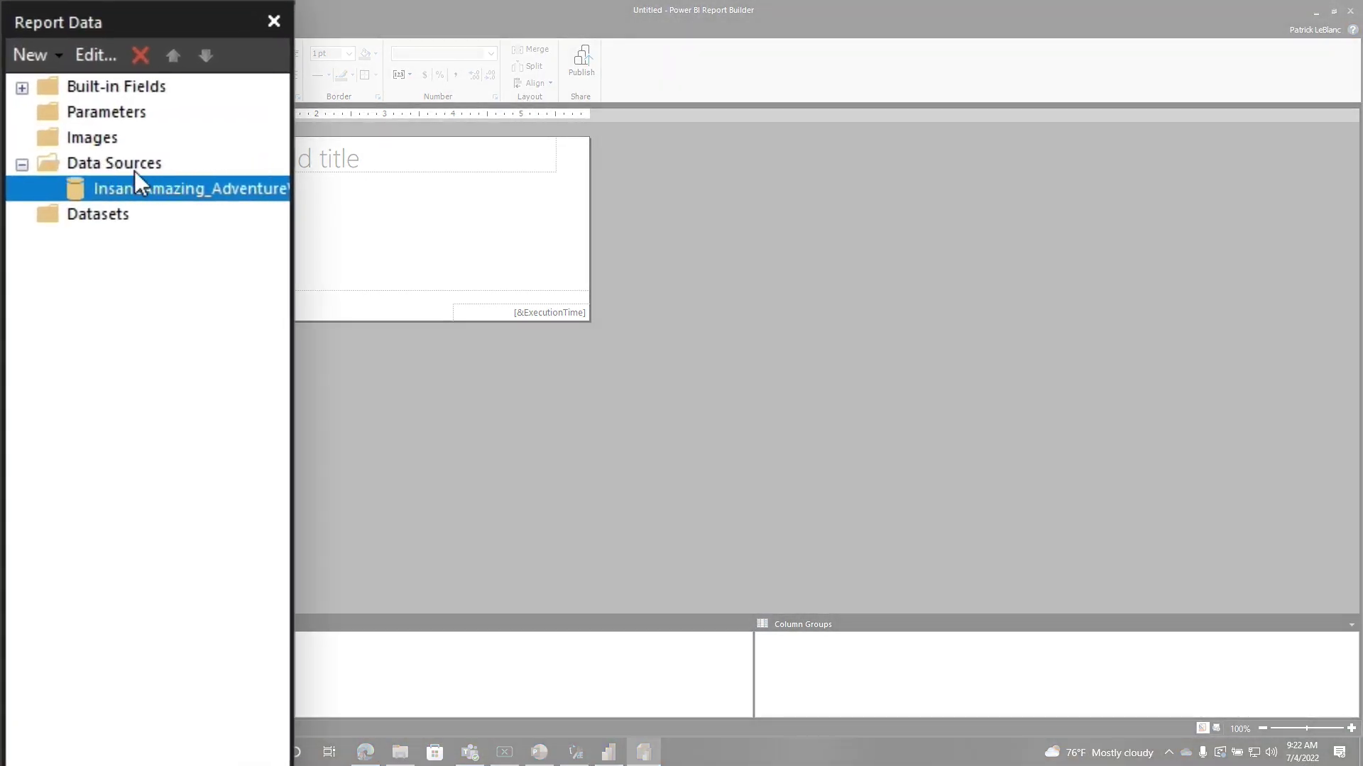
Bring up the Report Data pane's options for adding a Power BI dataset data source.
right_click(131, 168)
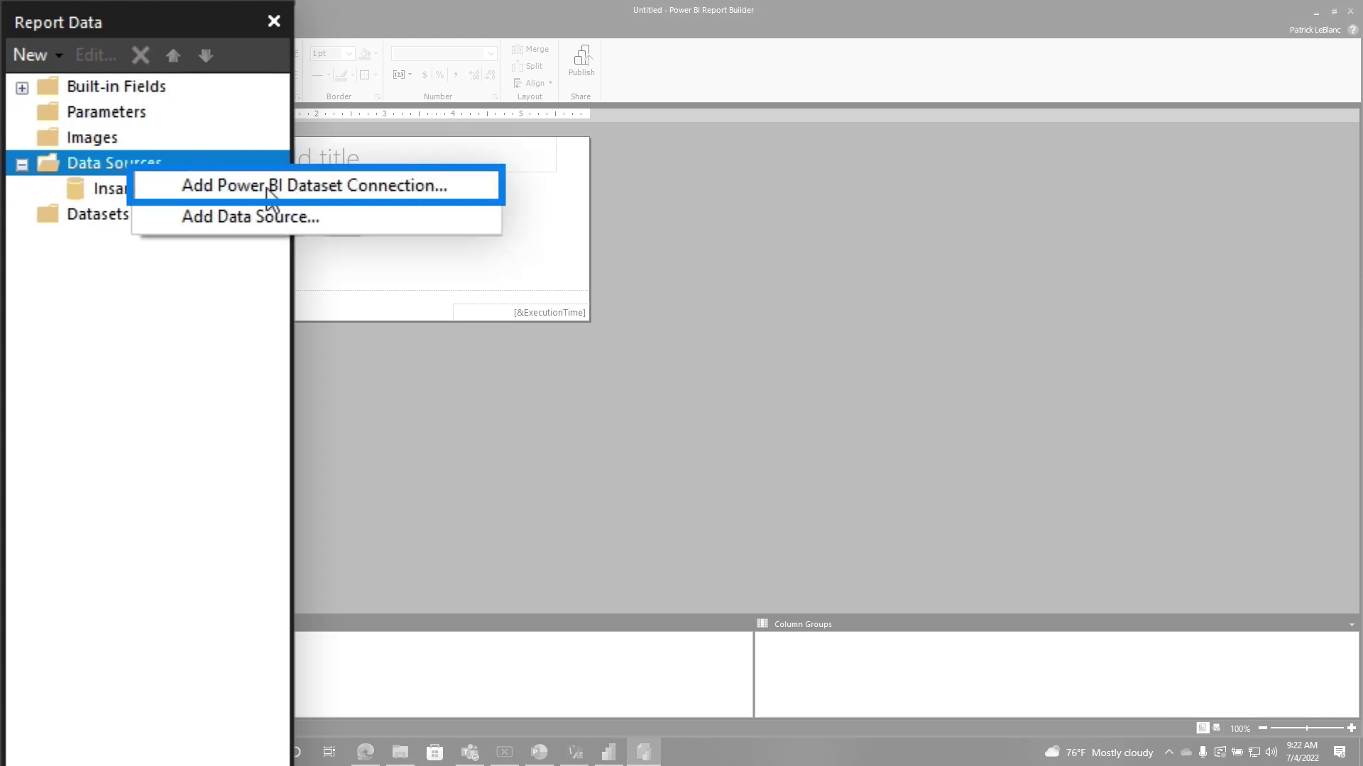
Add a new dataset on the InsaneAmazing_AdventureWorks data source and start its visual query designer.
click(358, 196)
click(190, 194)
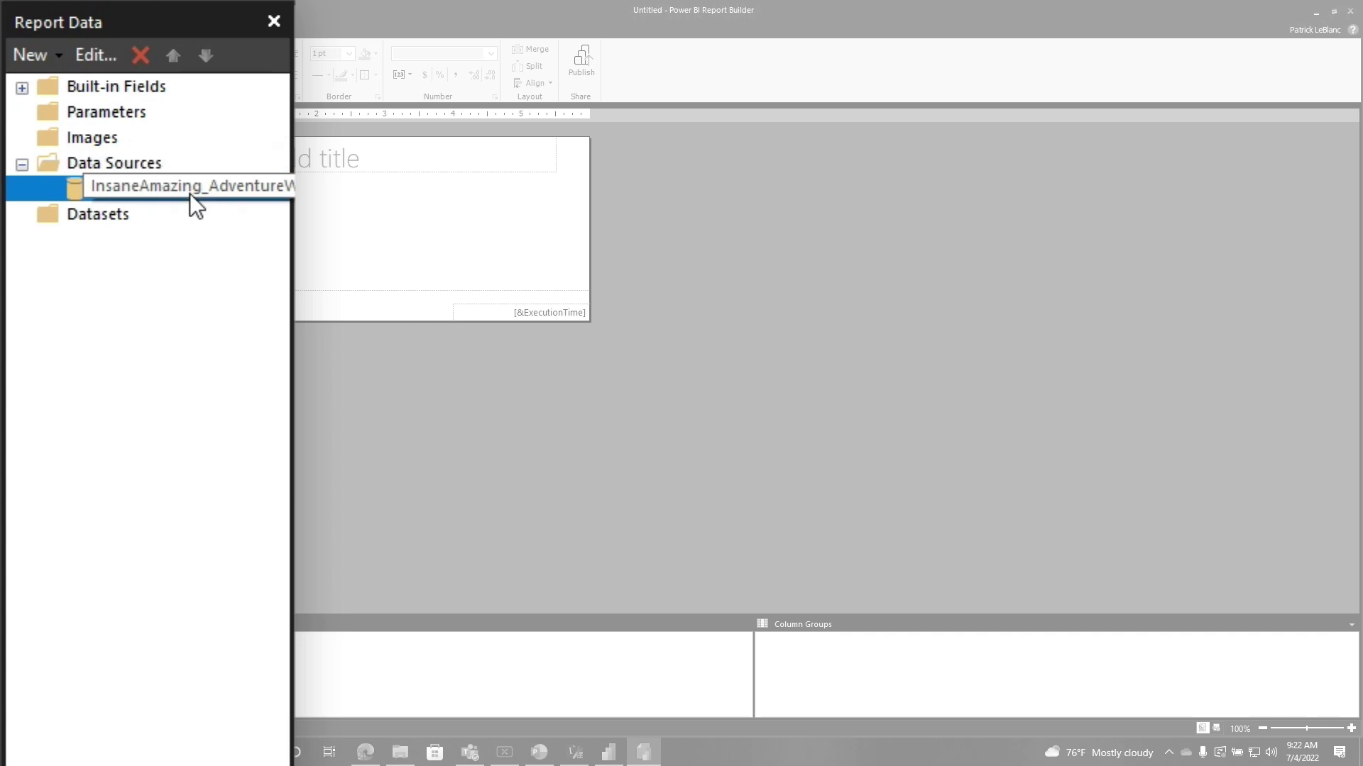
right_click(189, 193)
click(288, 213)
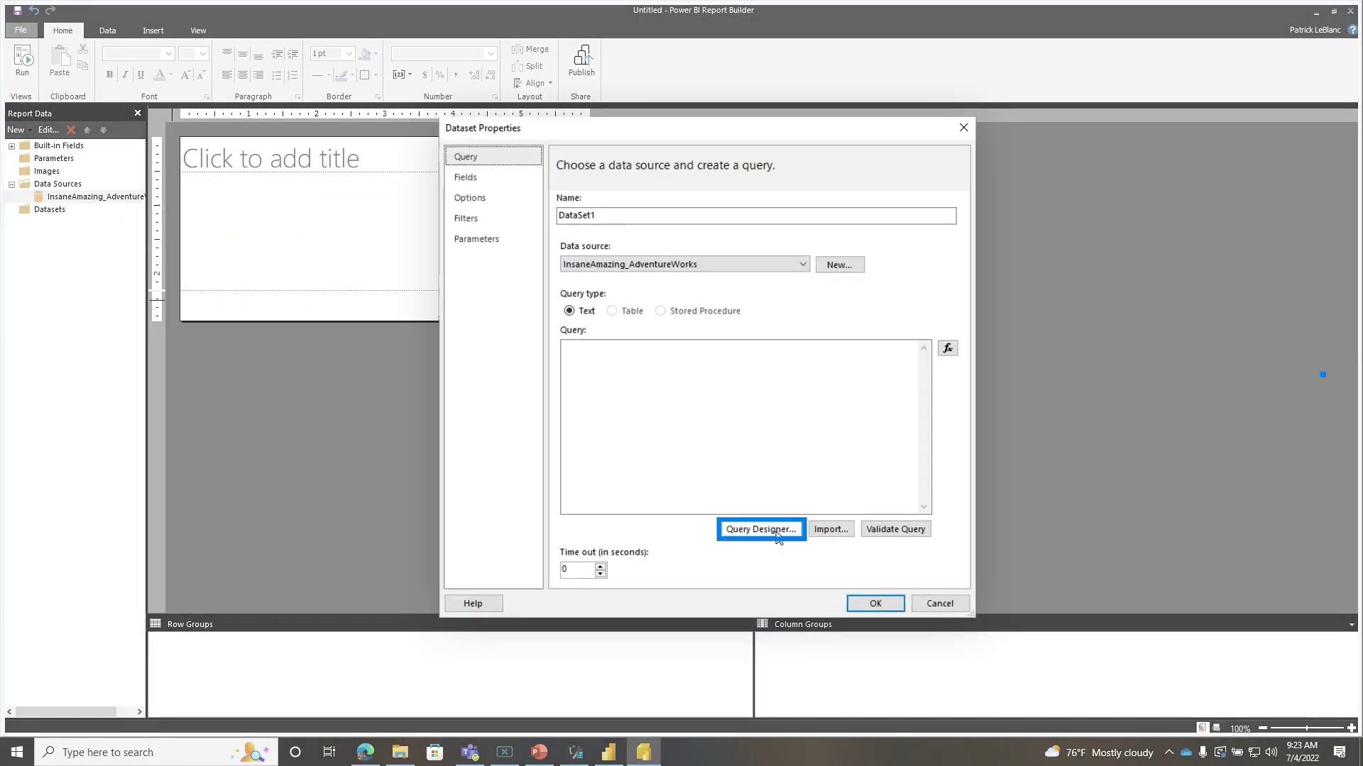
click(753, 511)
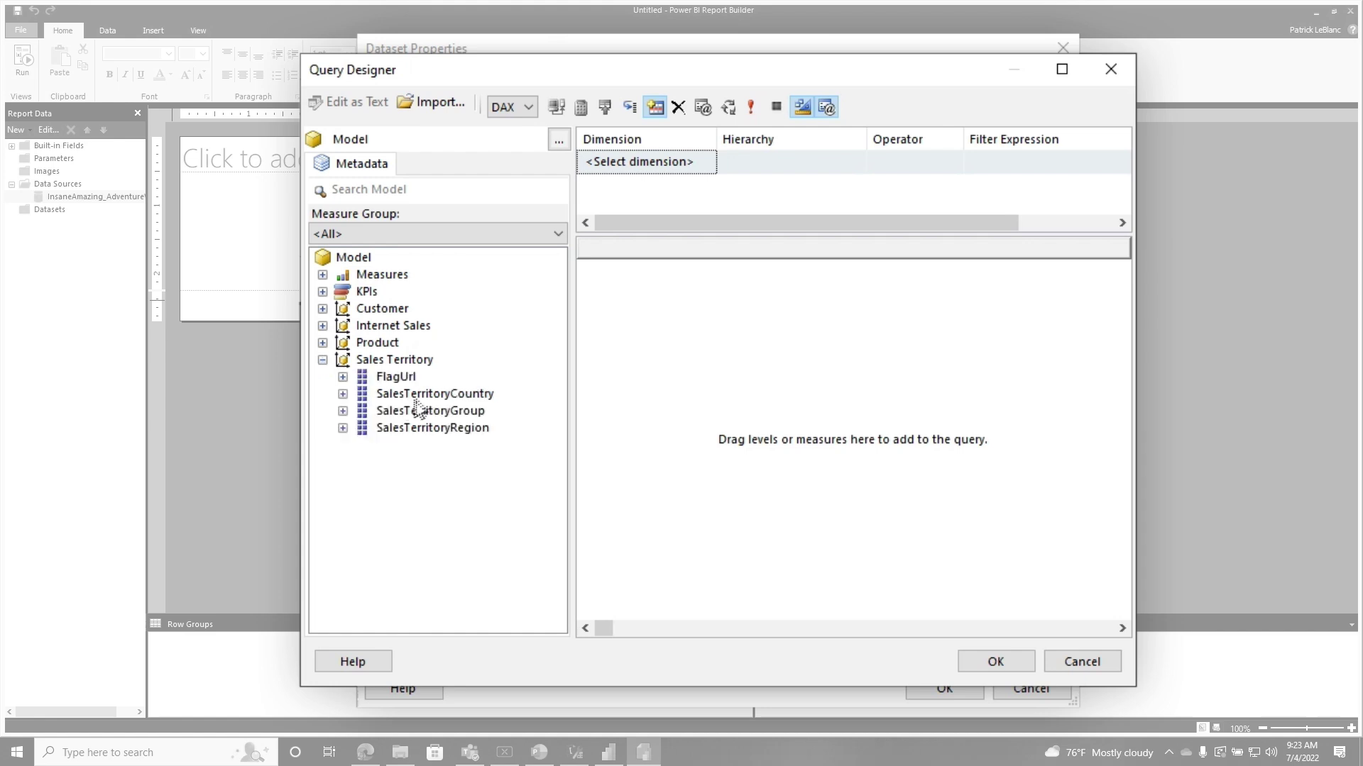
Add SalesTerritoryCountry, SalesTerritoryGroup and the Internet Sales Total Sales measure to the query.
drag(618, 401, 624, 404)
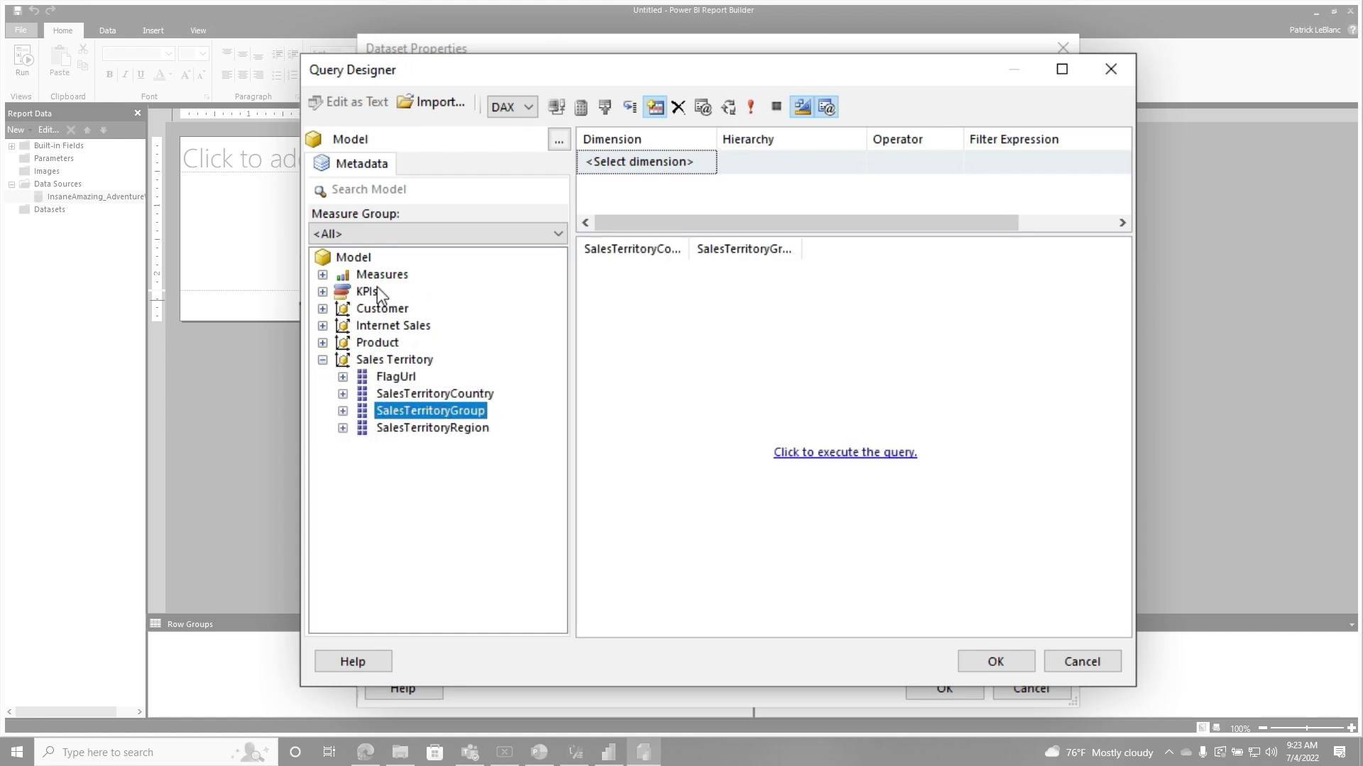
double_click(351, 275)
double_click(353, 294)
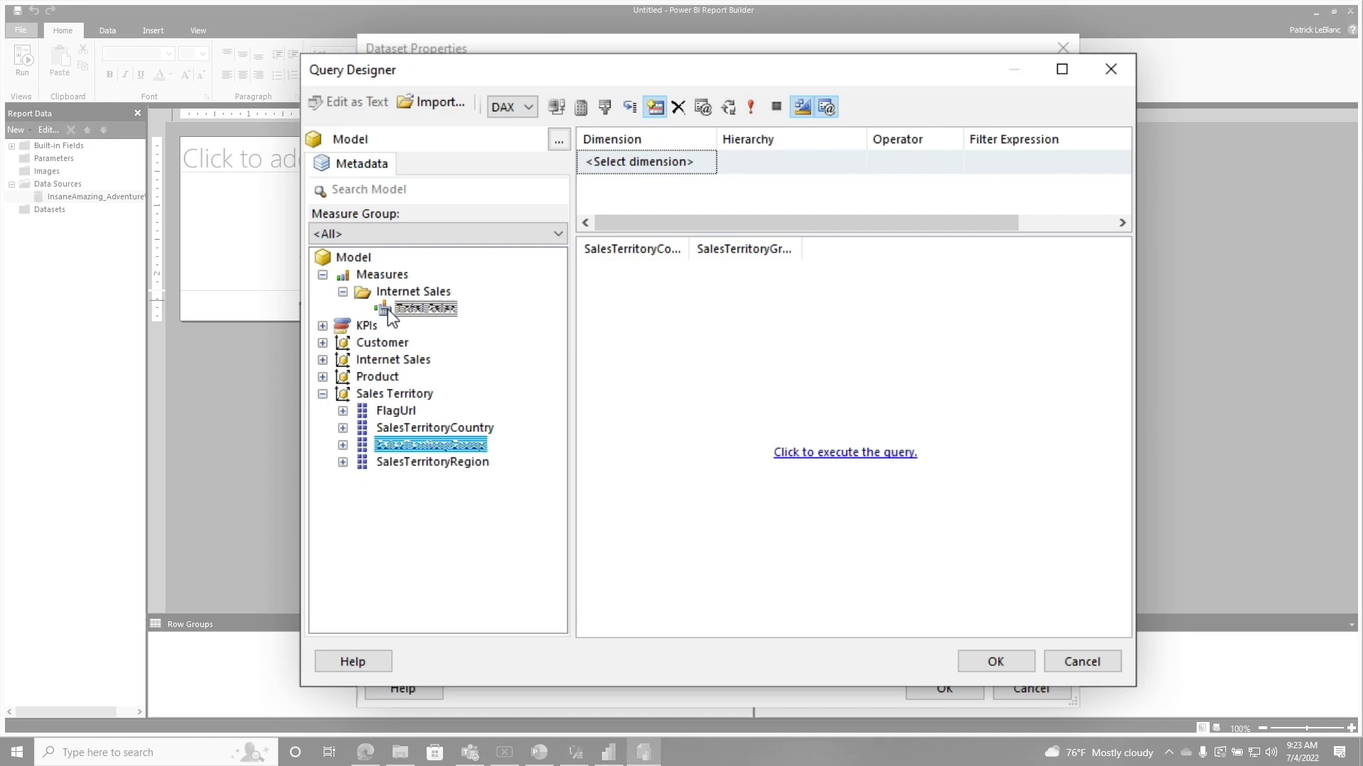
click(1062, 69)
Filter Sales Territory SalesTerritoryCountry with Equal as a report parameter and accept the query.
click(320, 68)
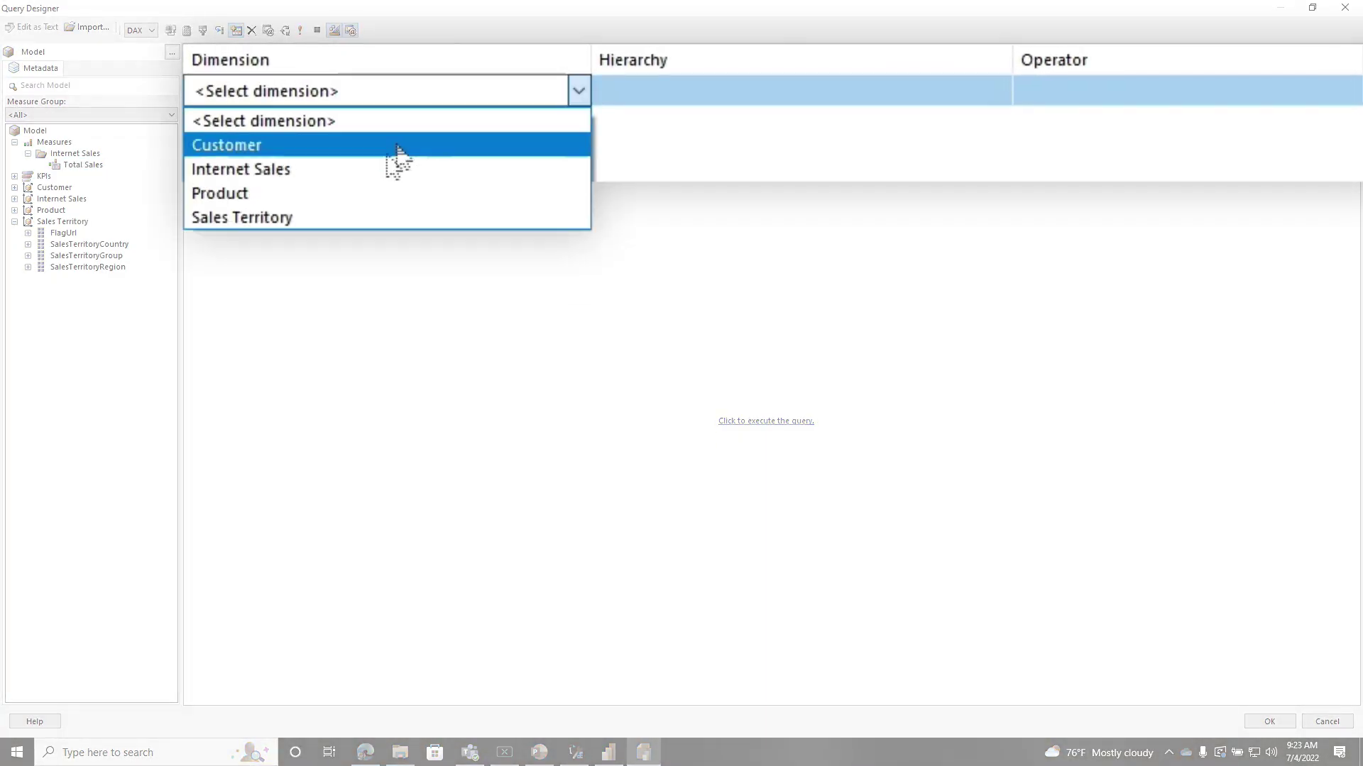
click(355, 219)
click(756, 87)
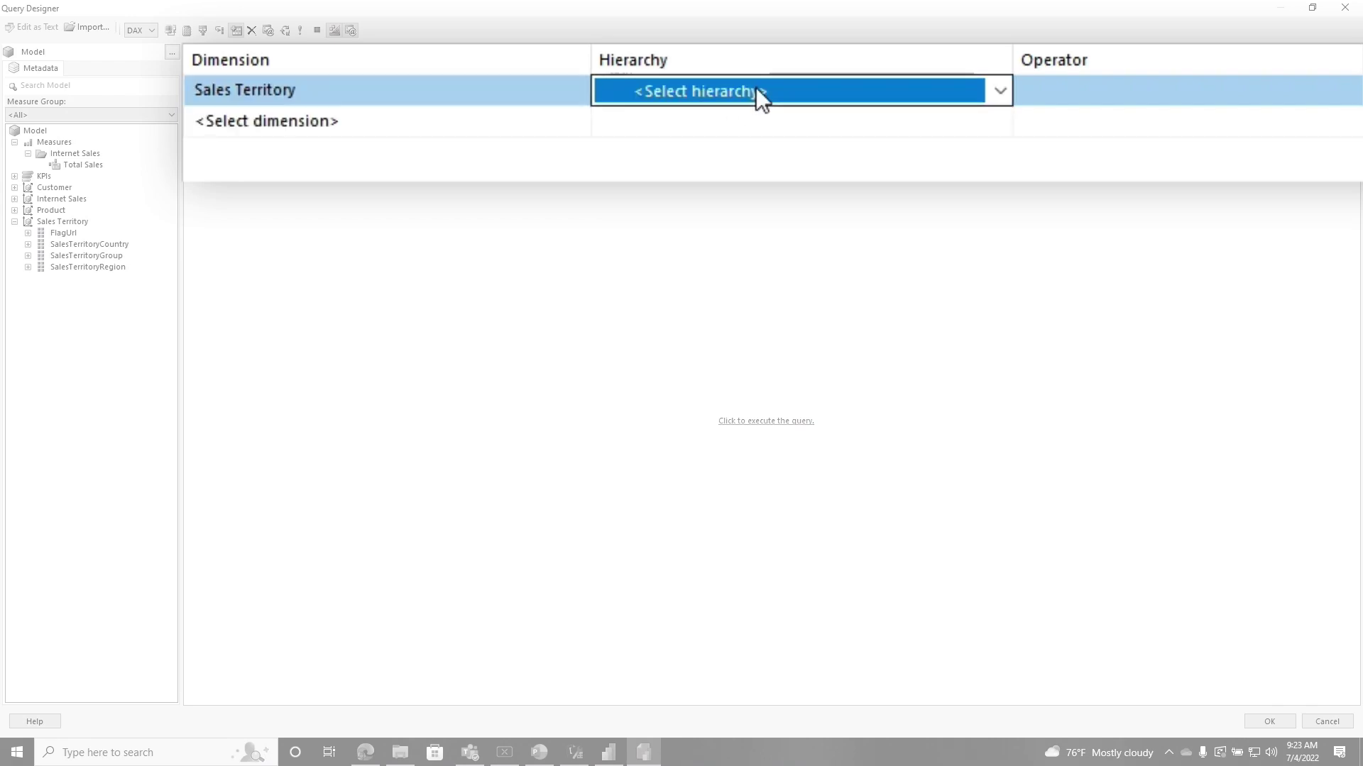
click(755, 88)
click(763, 169)
click(1157, 103)
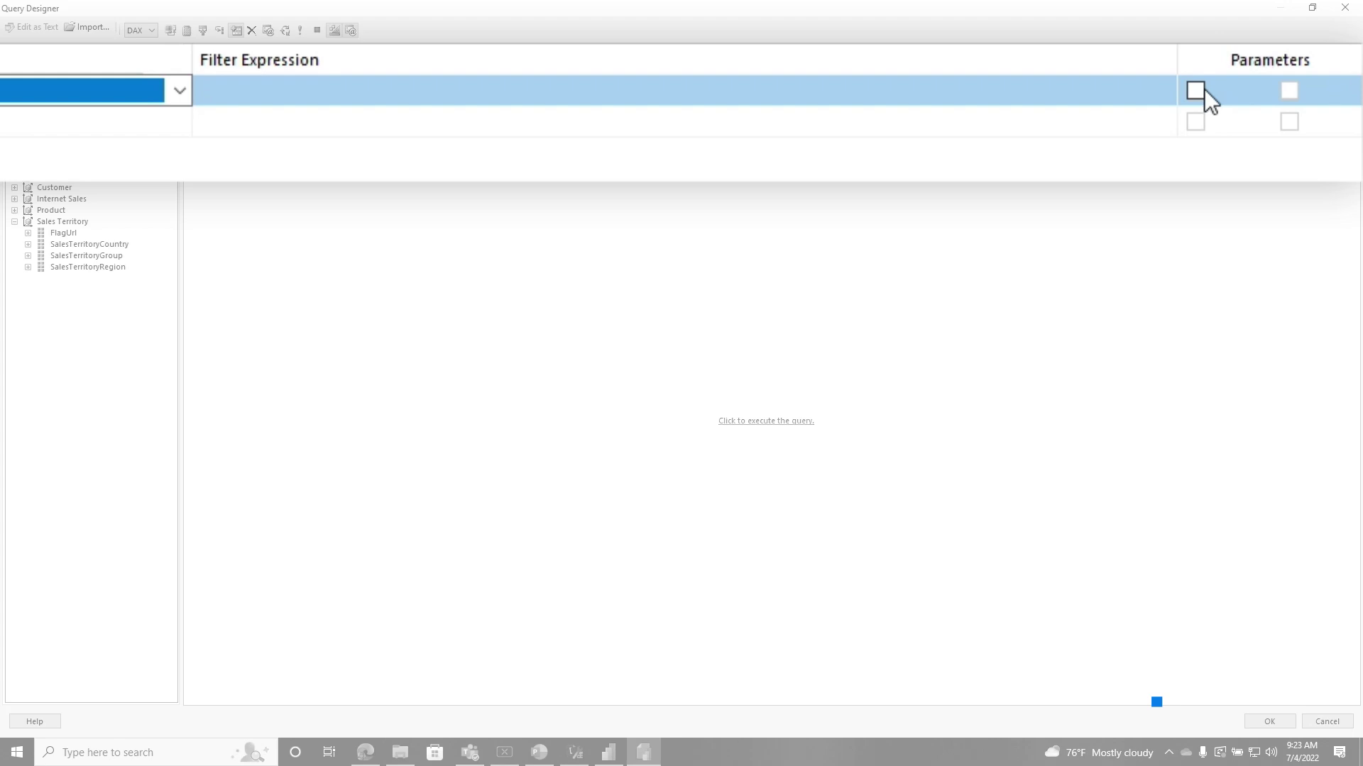
click(1193, 90)
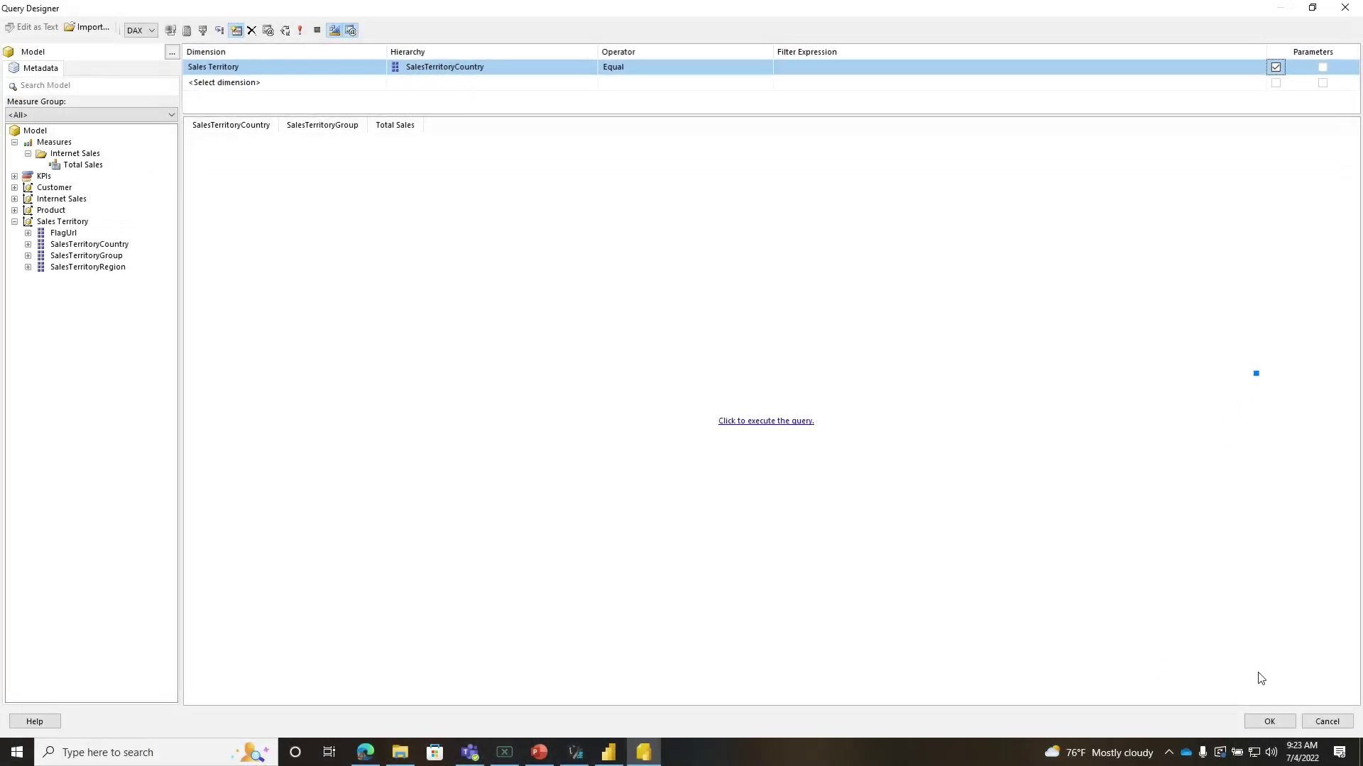
click(1271, 722)
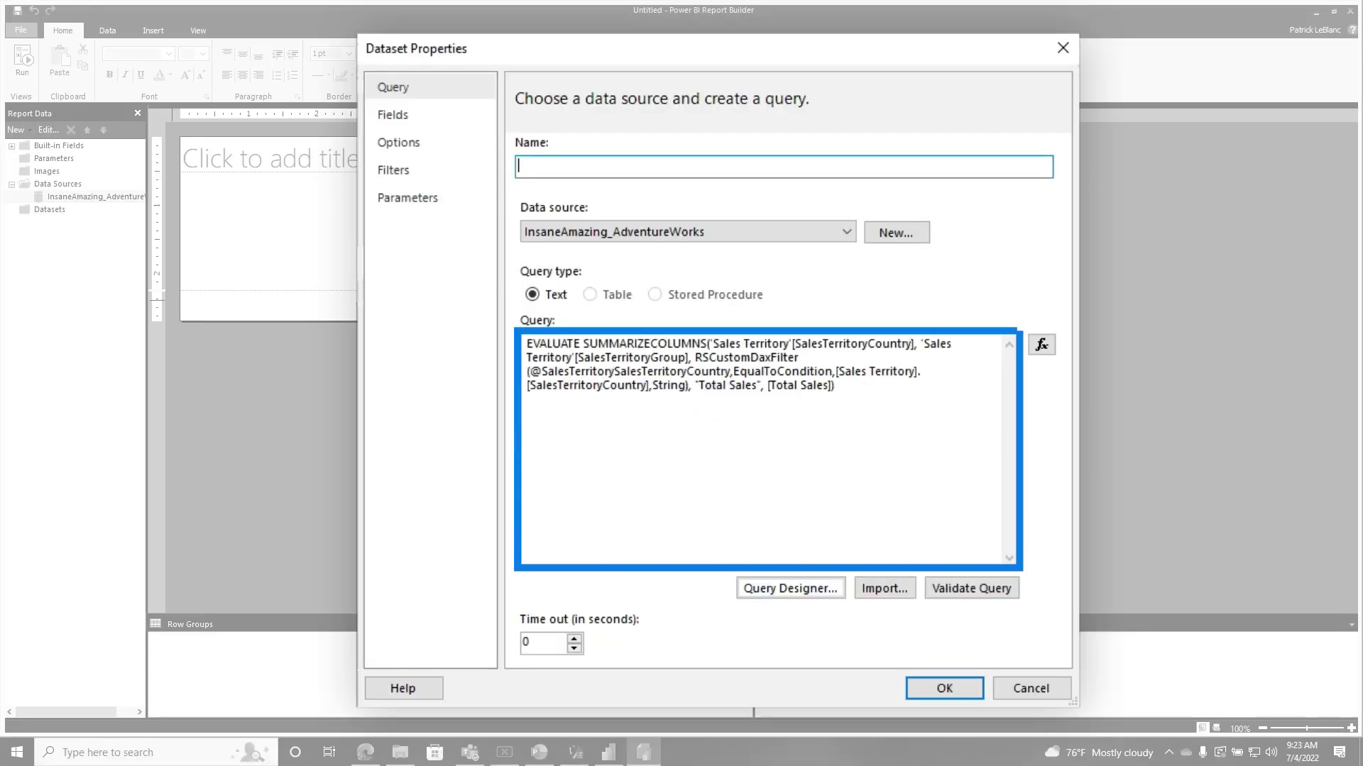
Name the dataset CountryRegionSales and expand the report's Parameters list.
text(CountryRegionSales)
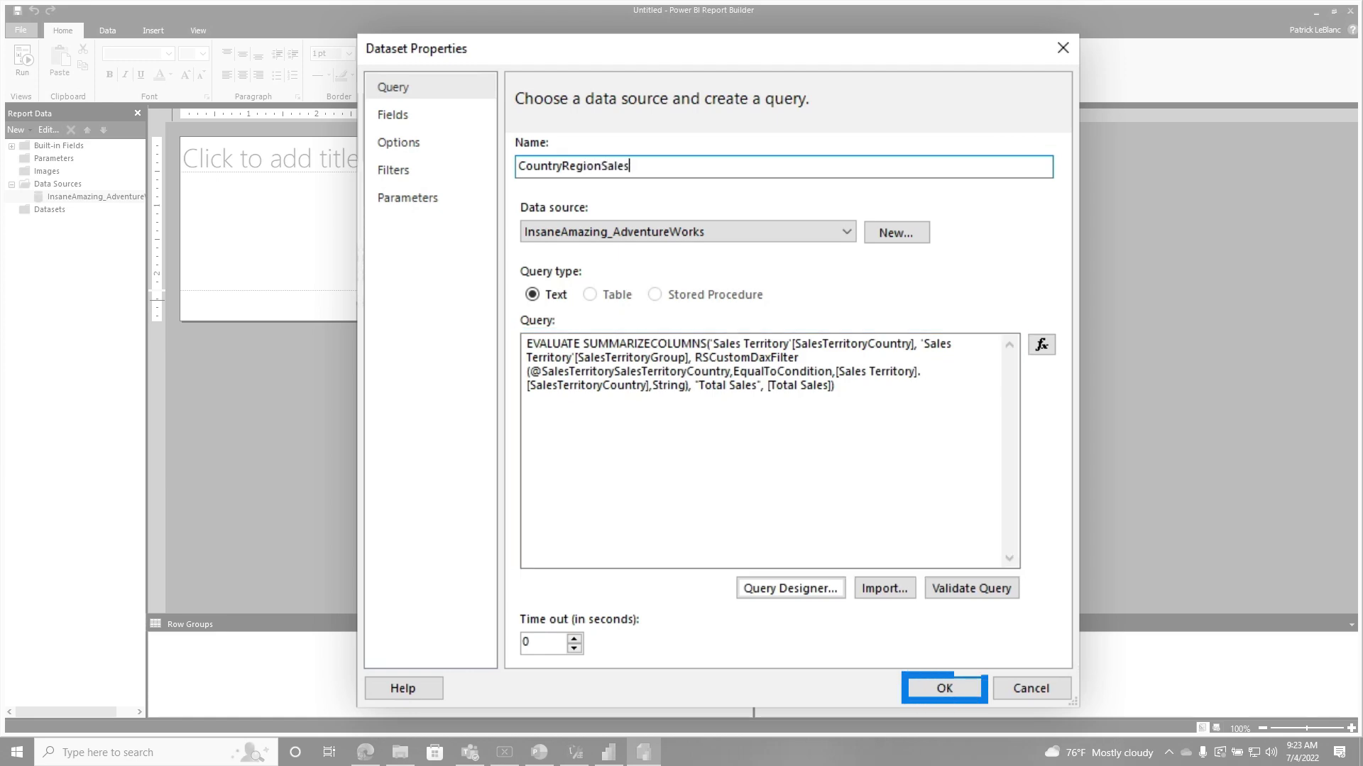
key(Return)
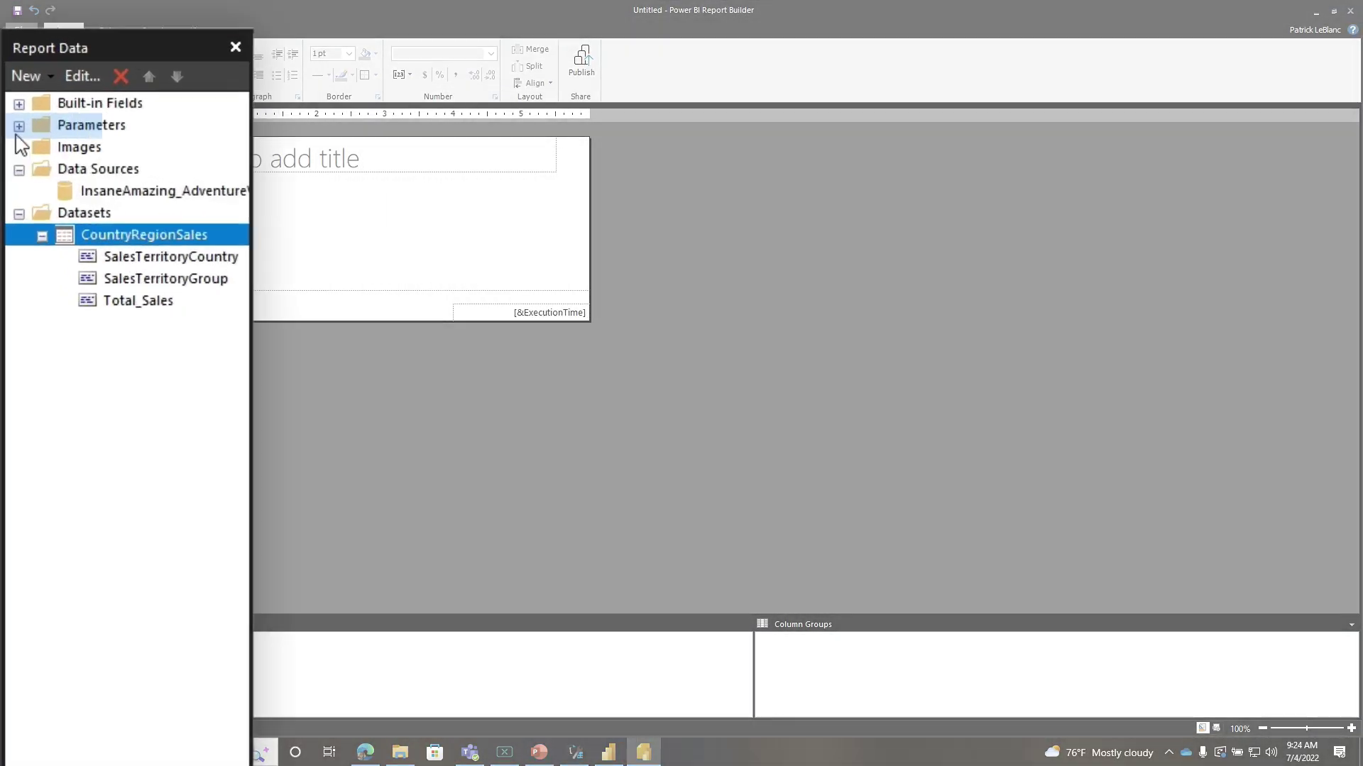
click(18, 126)
drag(61, 147, 49, 134)
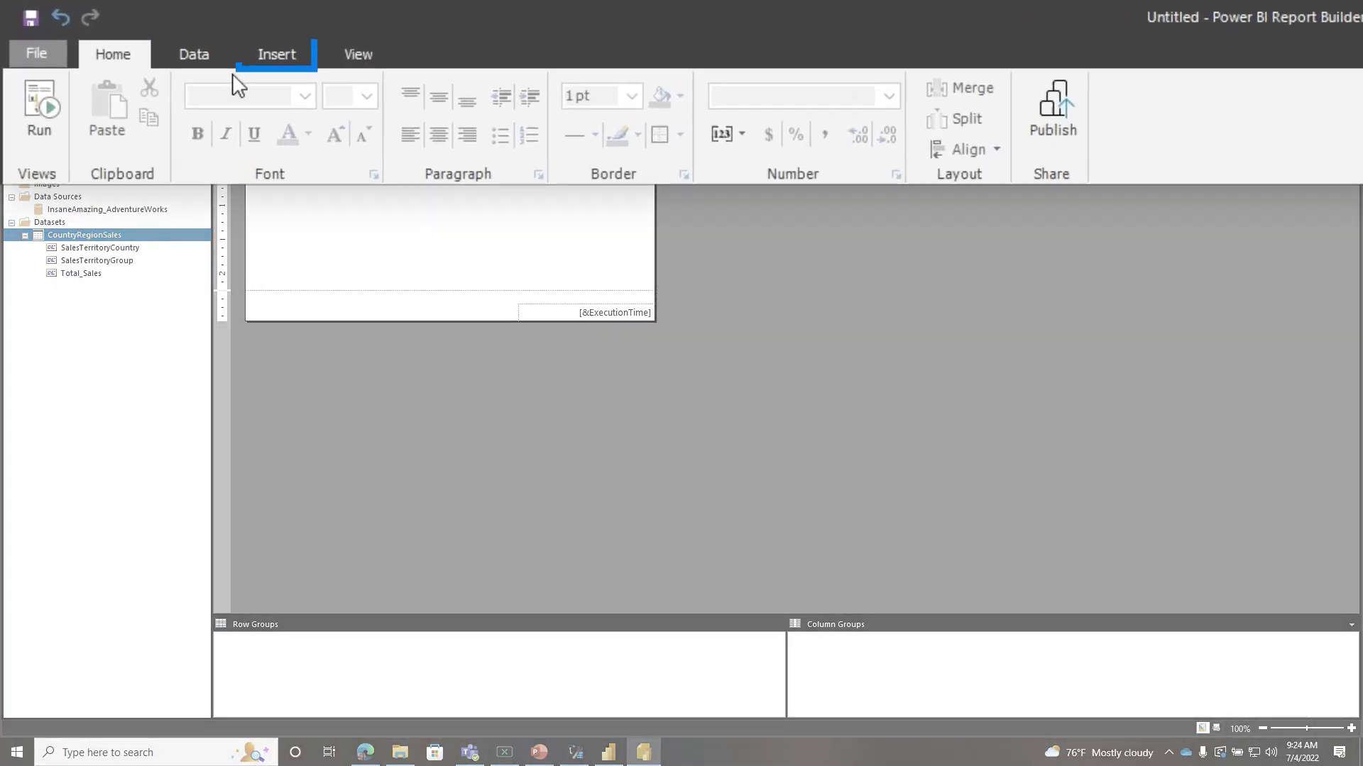
click(163, 32)
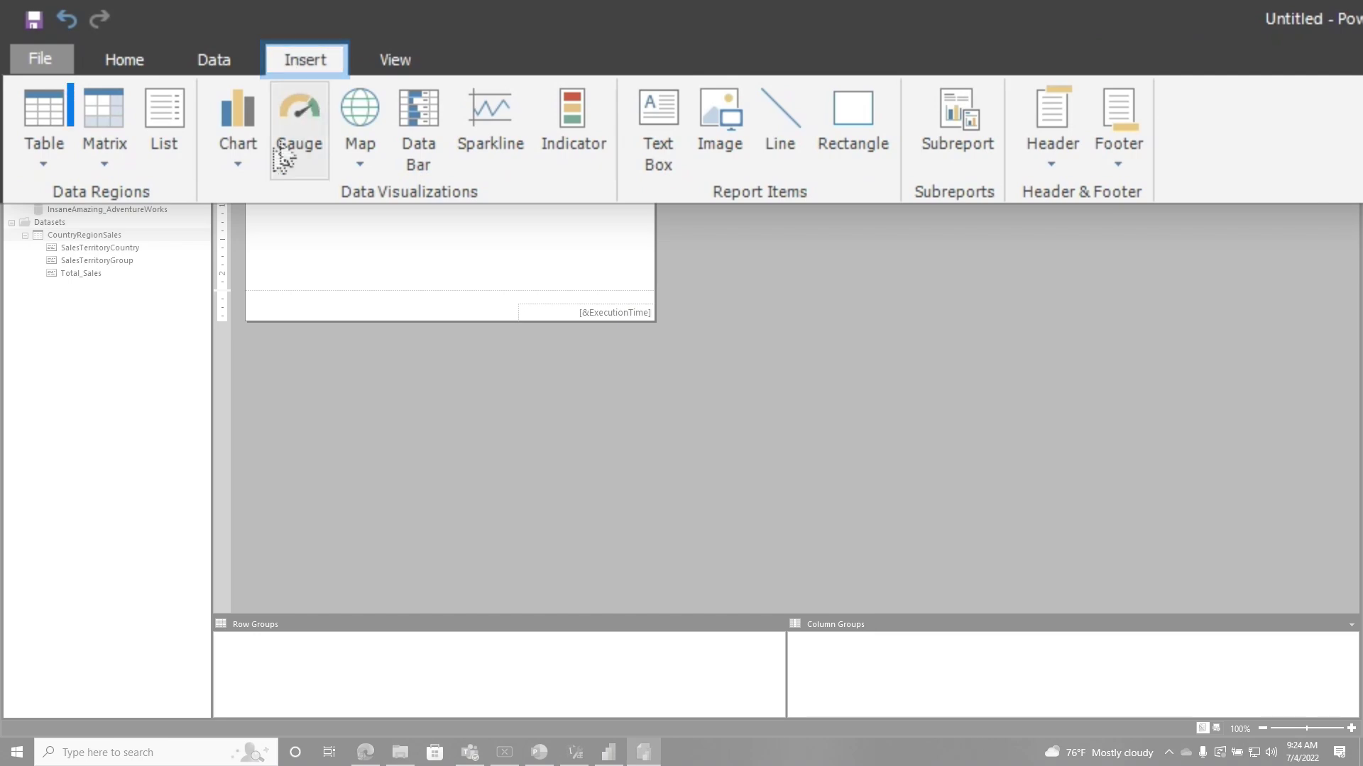
Insert a table holding SalesTerritoryCountry, SalesTerritoryGroup and Total_Sales, widening the group and sales columns.
click(61, 174)
click(101, 225)
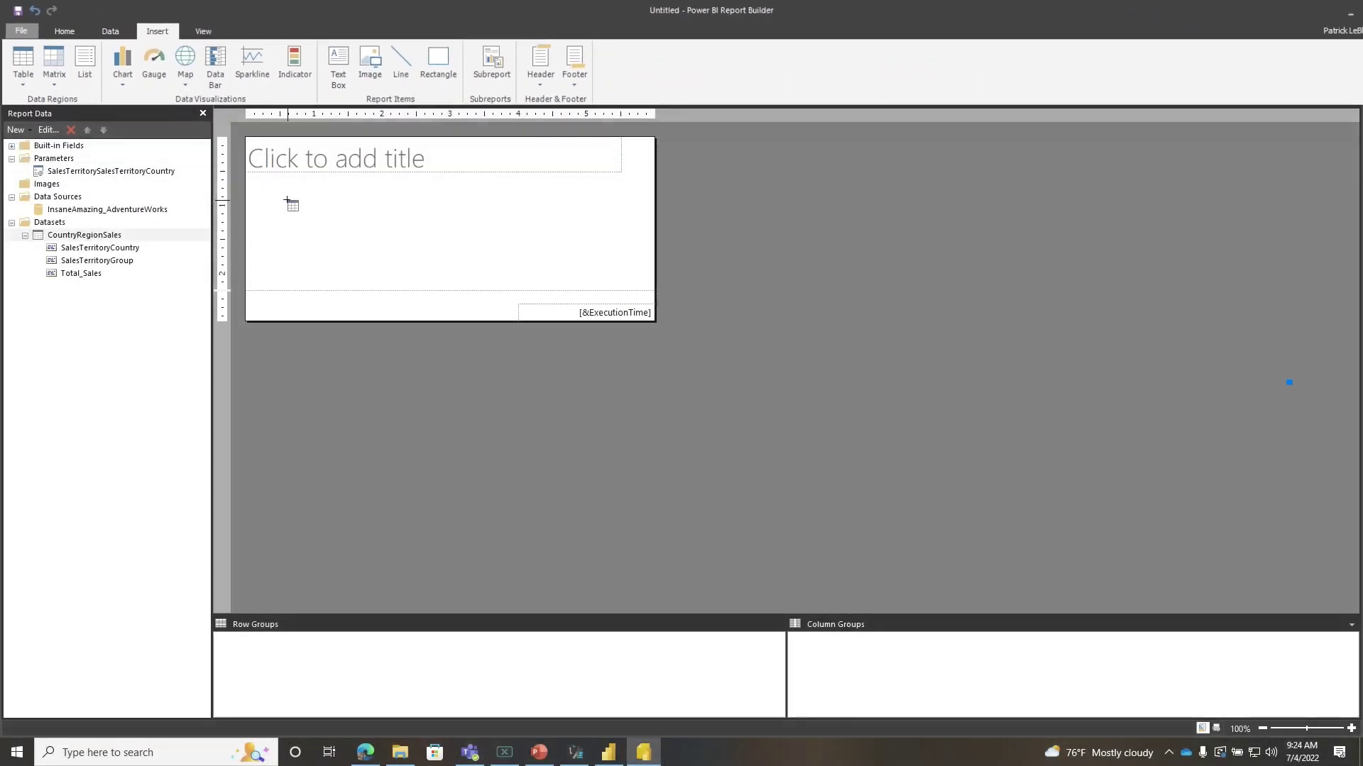
click(420, 234)
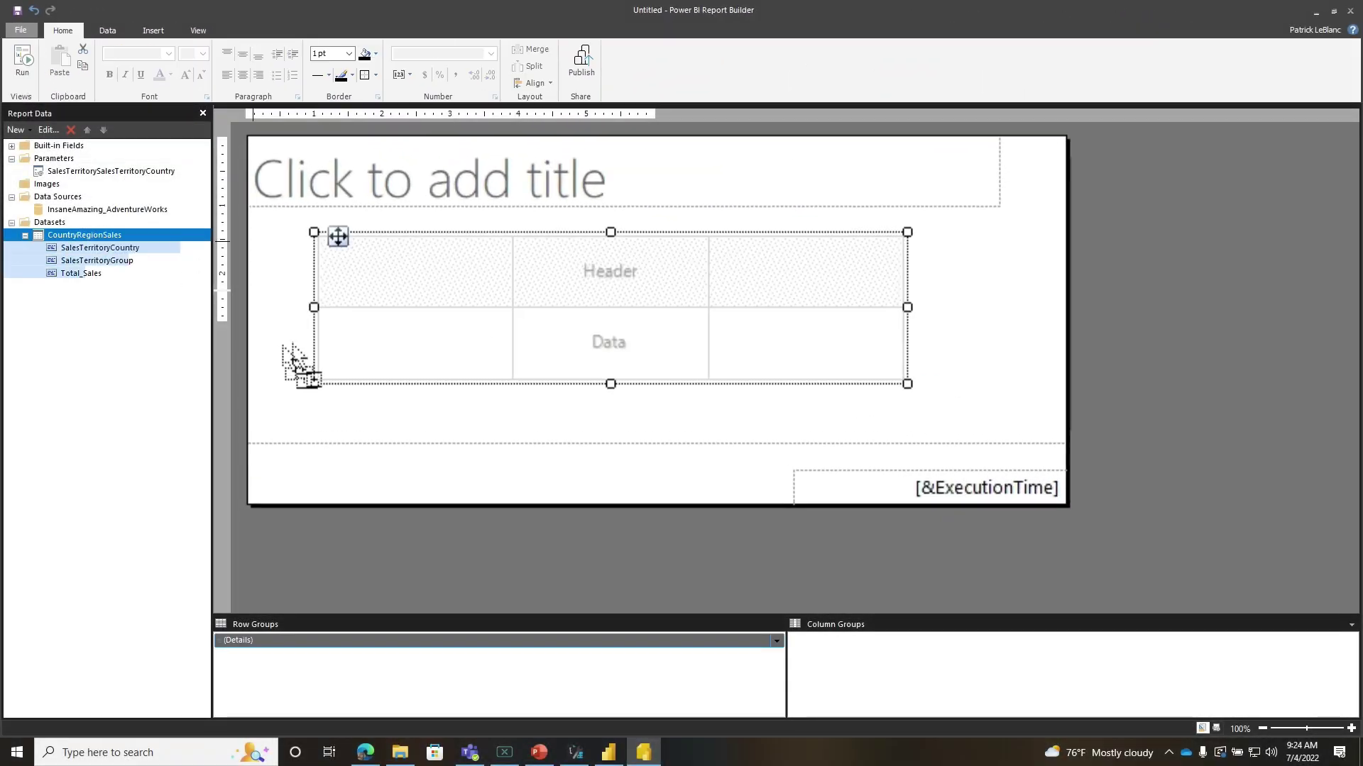
drag(284, 347, 341, 344)
drag(518, 326, 528, 334)
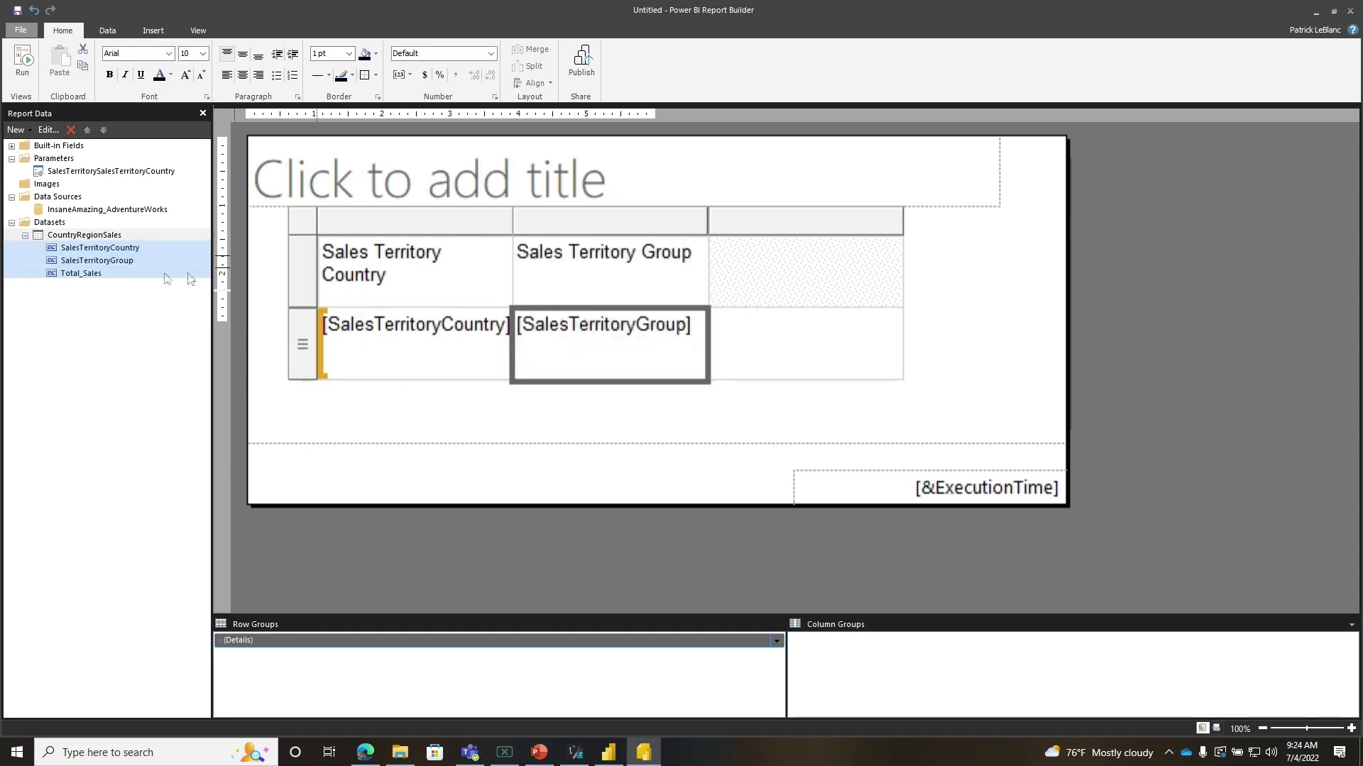
drag(685, 386, 777, 376)
drag(774, 231, 783, 231)
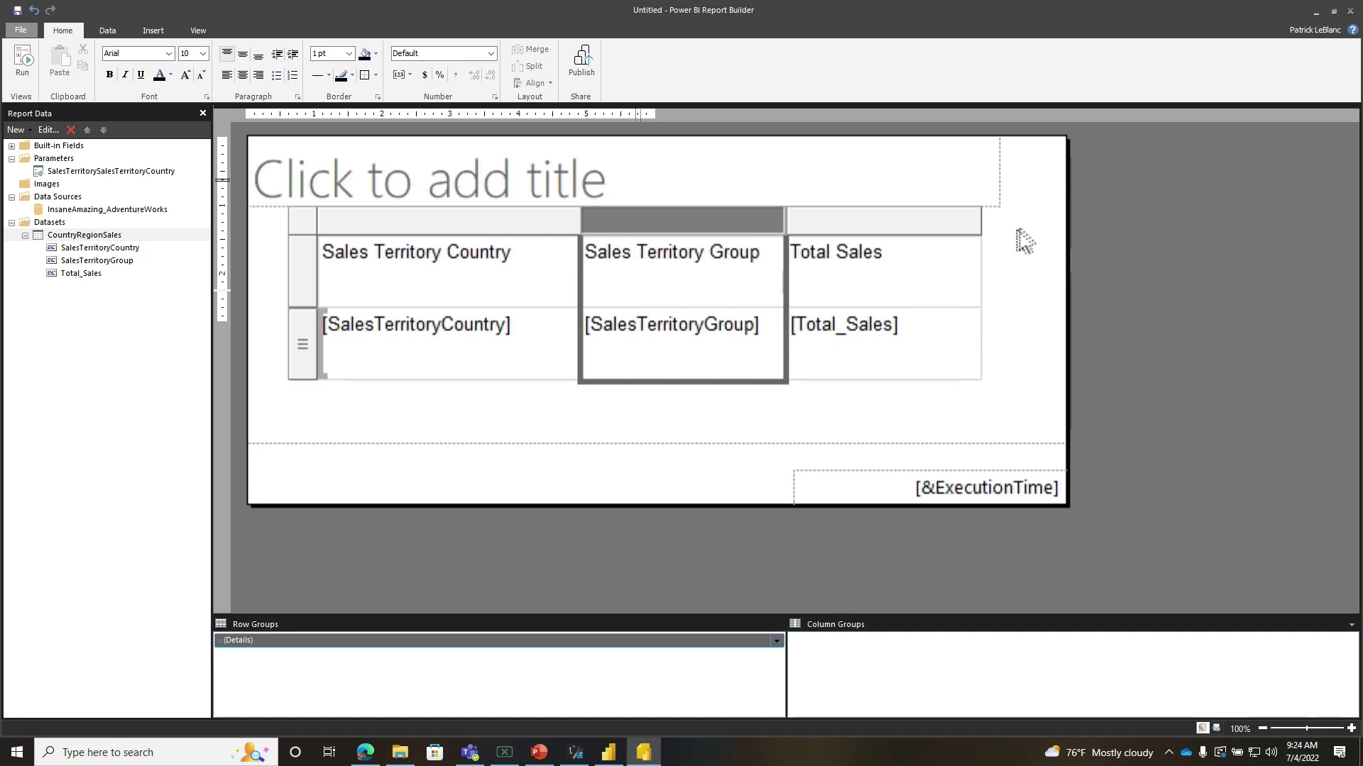
drag(979, 227, 996, 228)
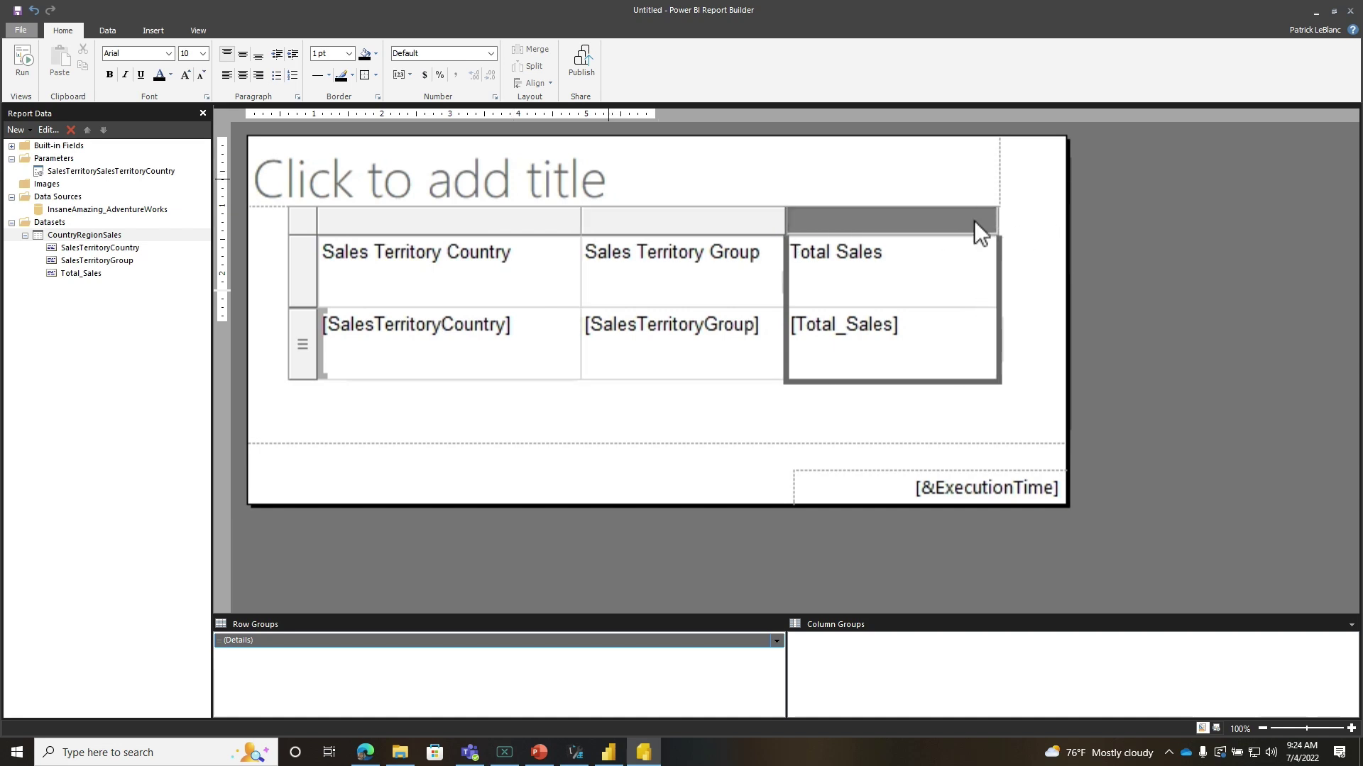
scroll(476, 267, down, 1)
scroll(477, 266, down, 1)
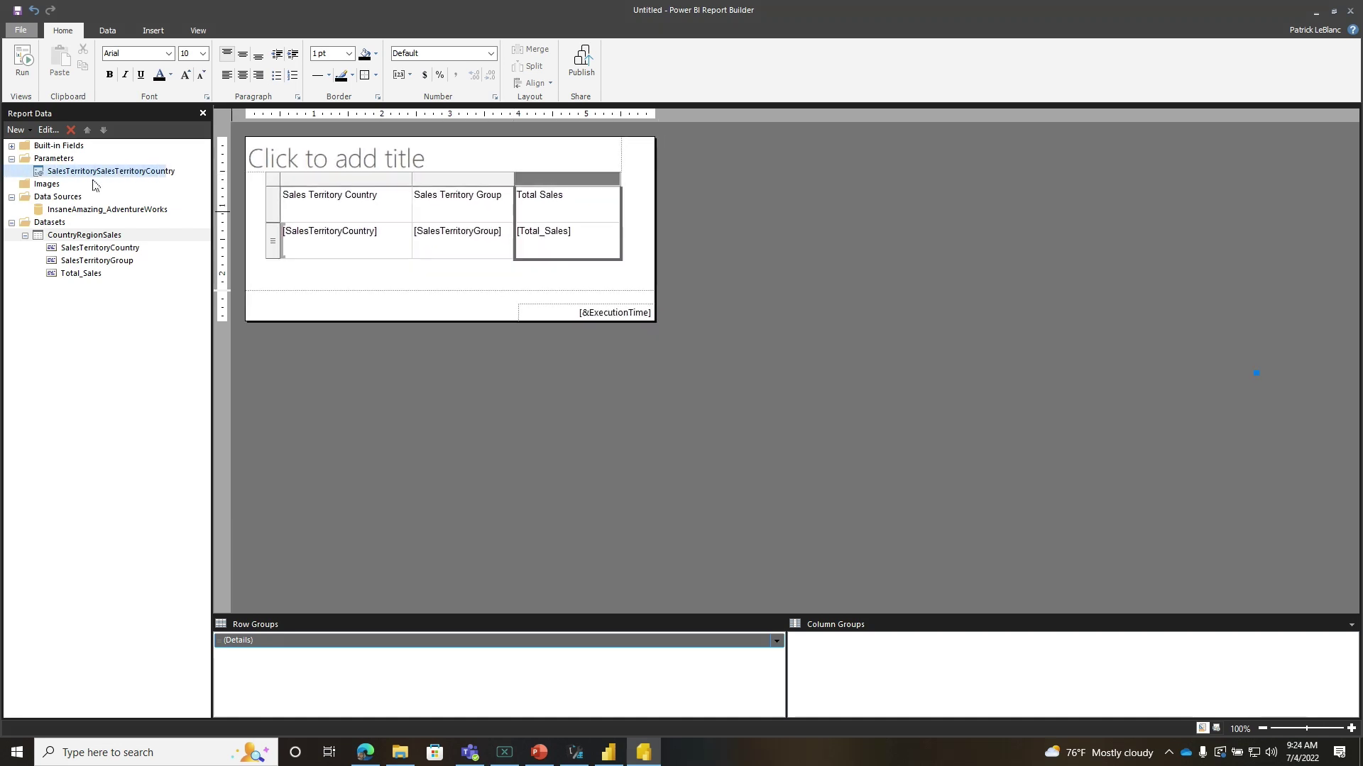
click(30, 61)
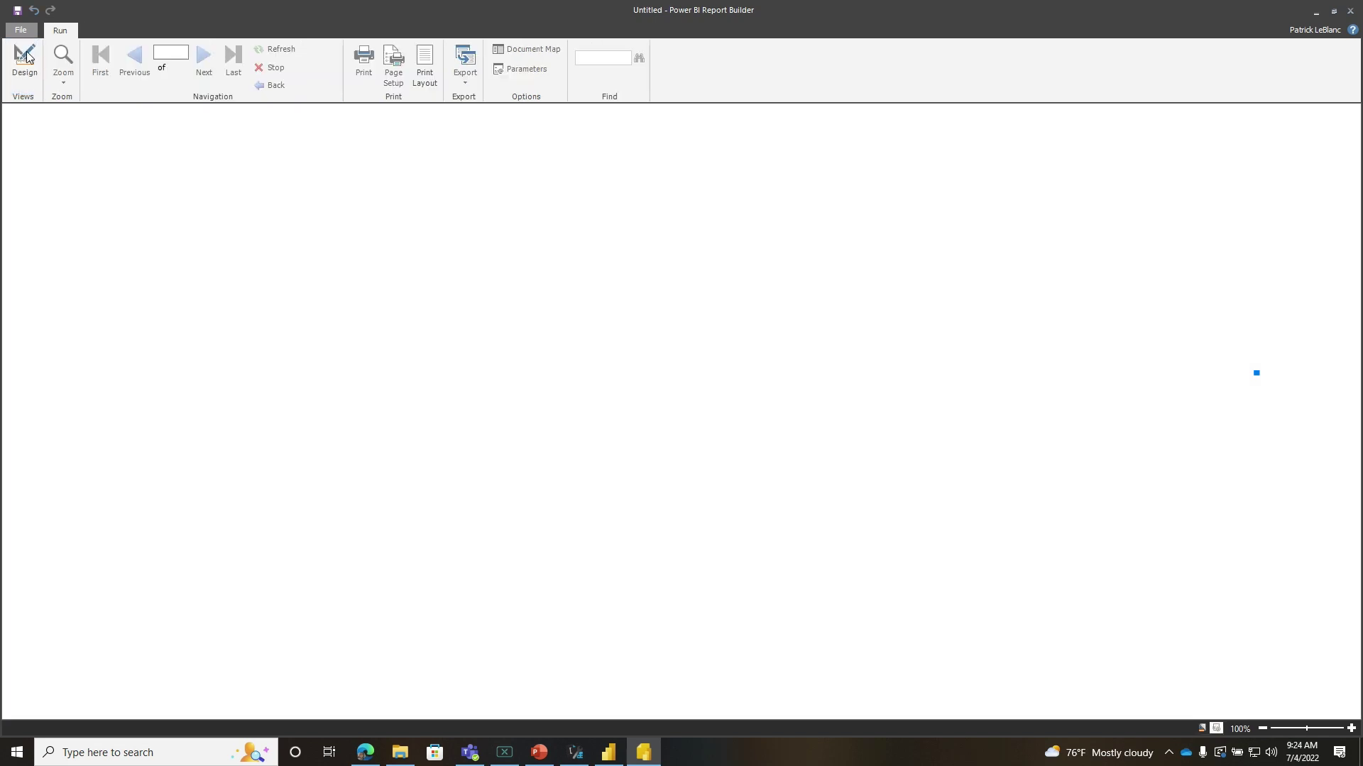
click(192, 112)
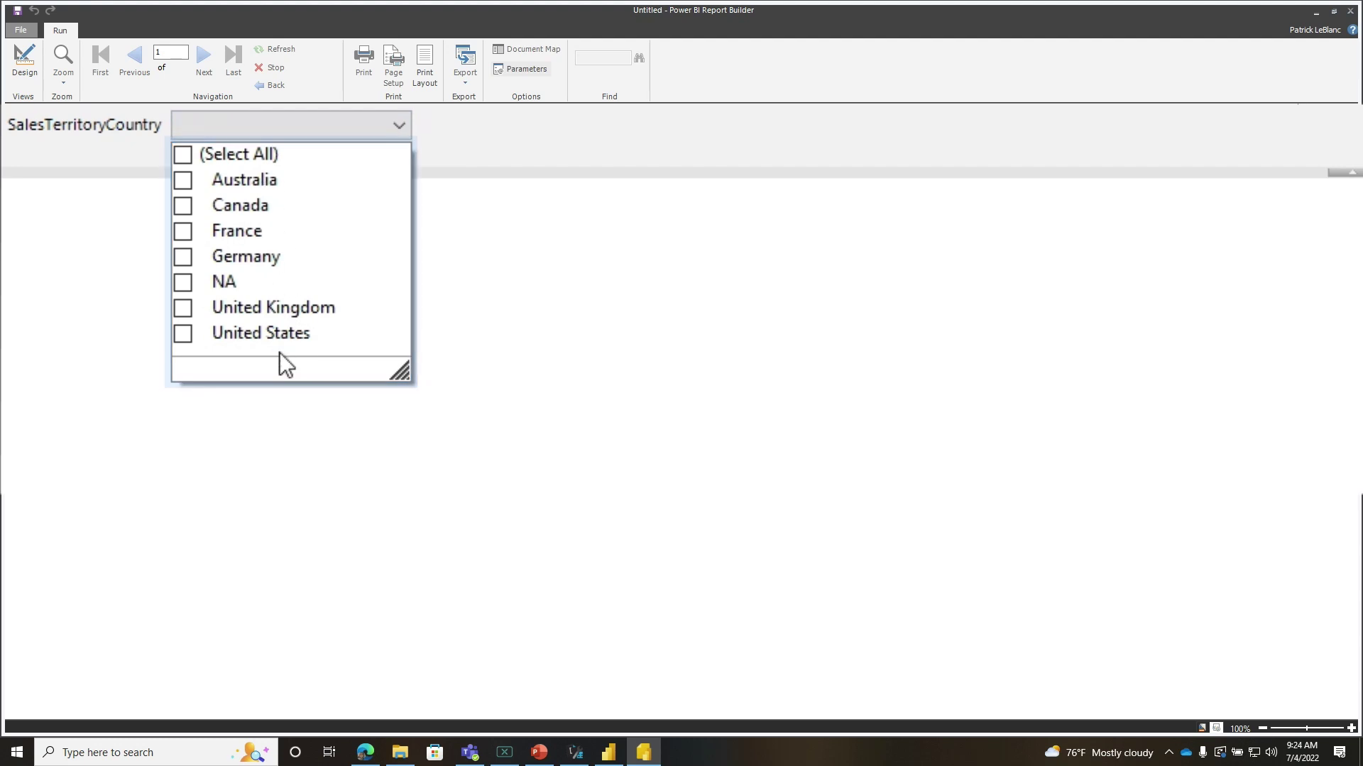
click(235, 205)
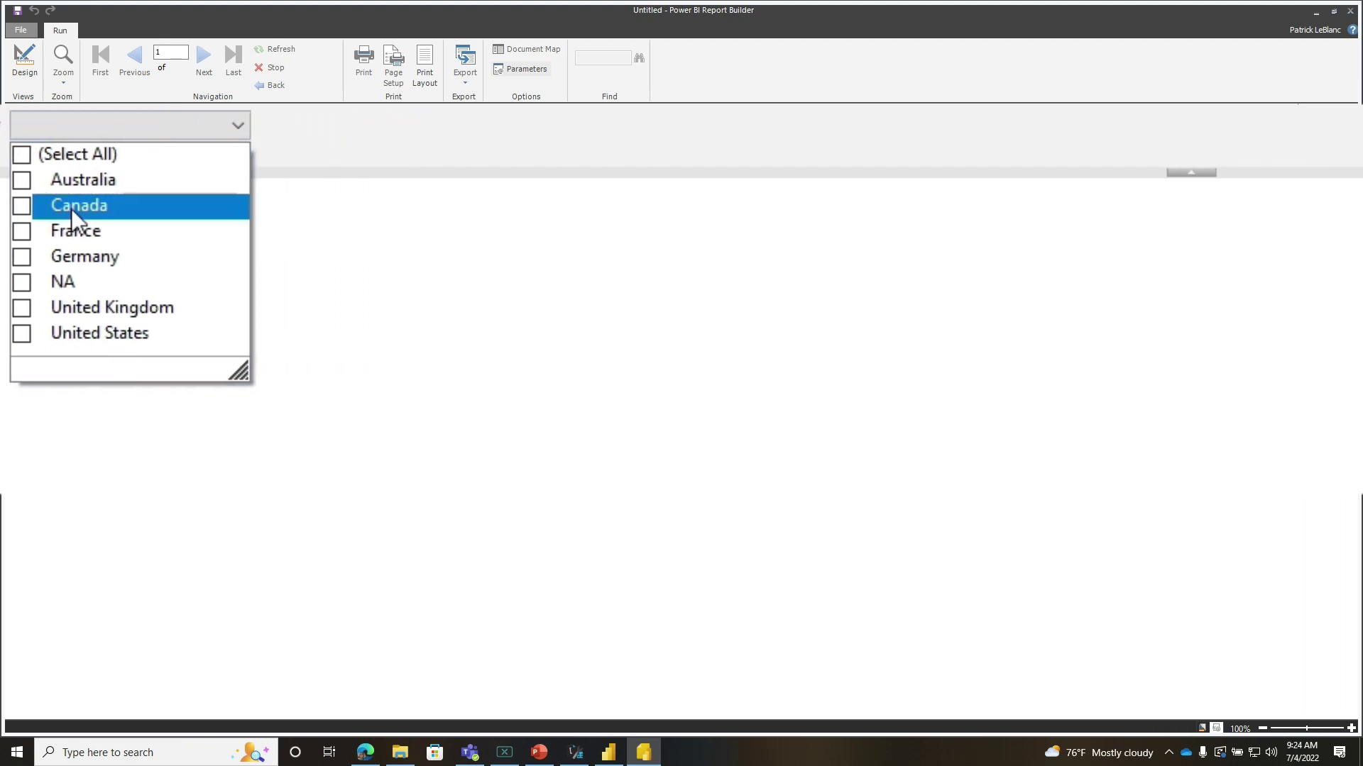
click(1292, 128)
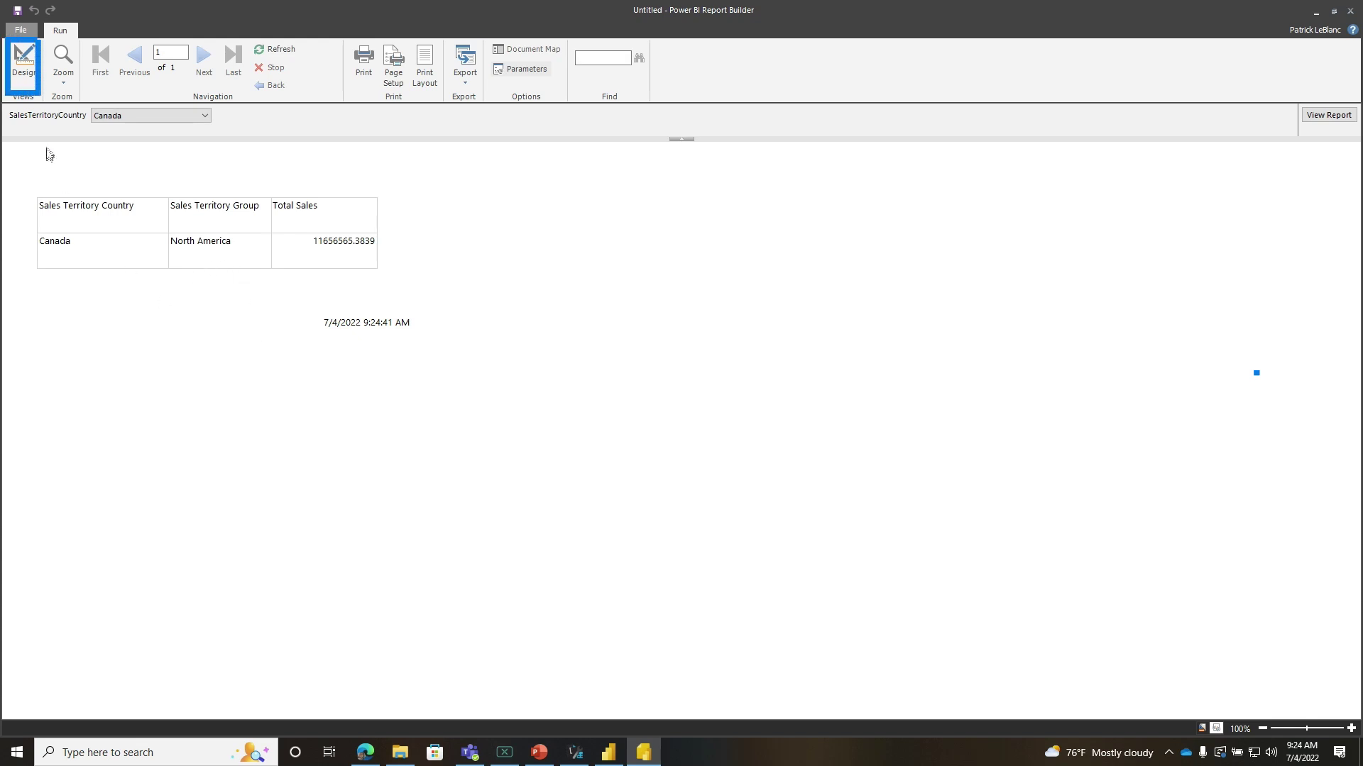
click(23, 69)
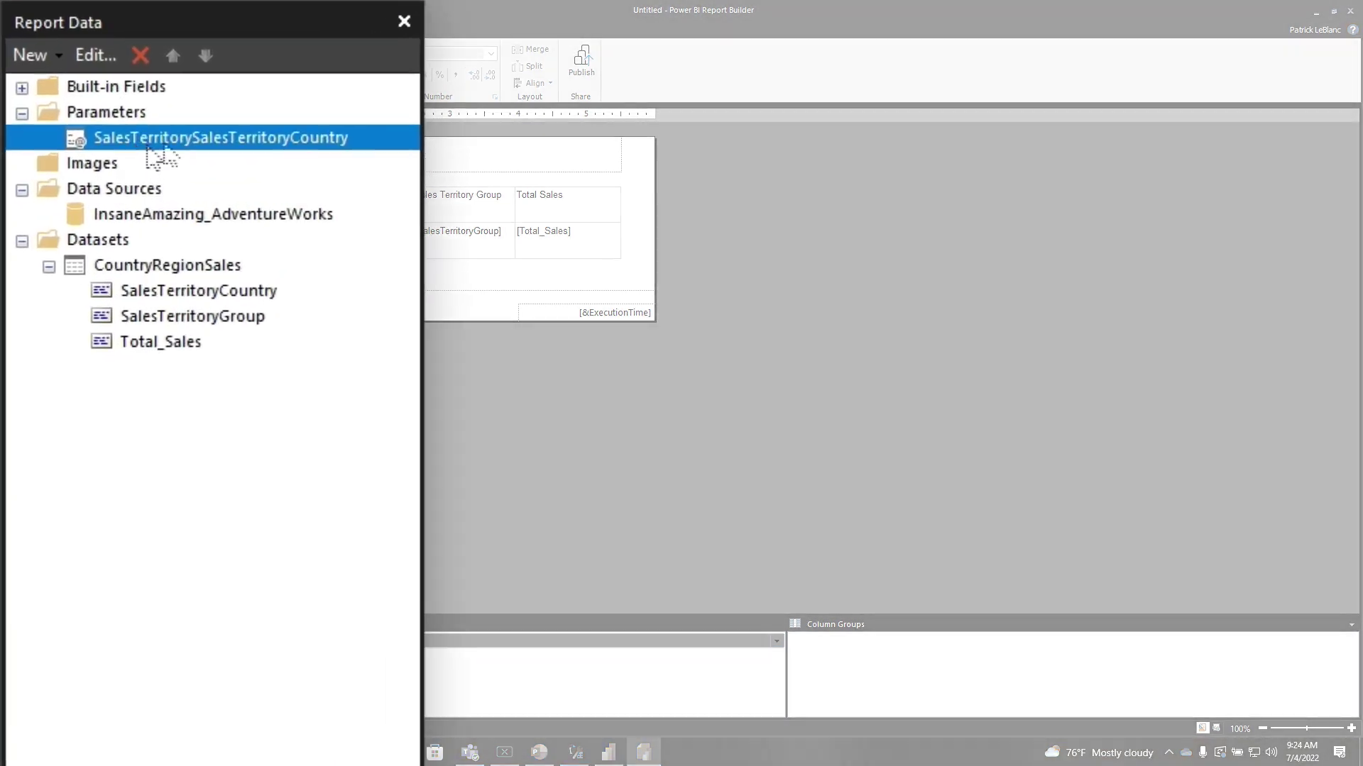
Default the country parameter to ParameterCaption values from the SalesTerritorySalesTerritoryCountry dataset.
double_click(249, 139)
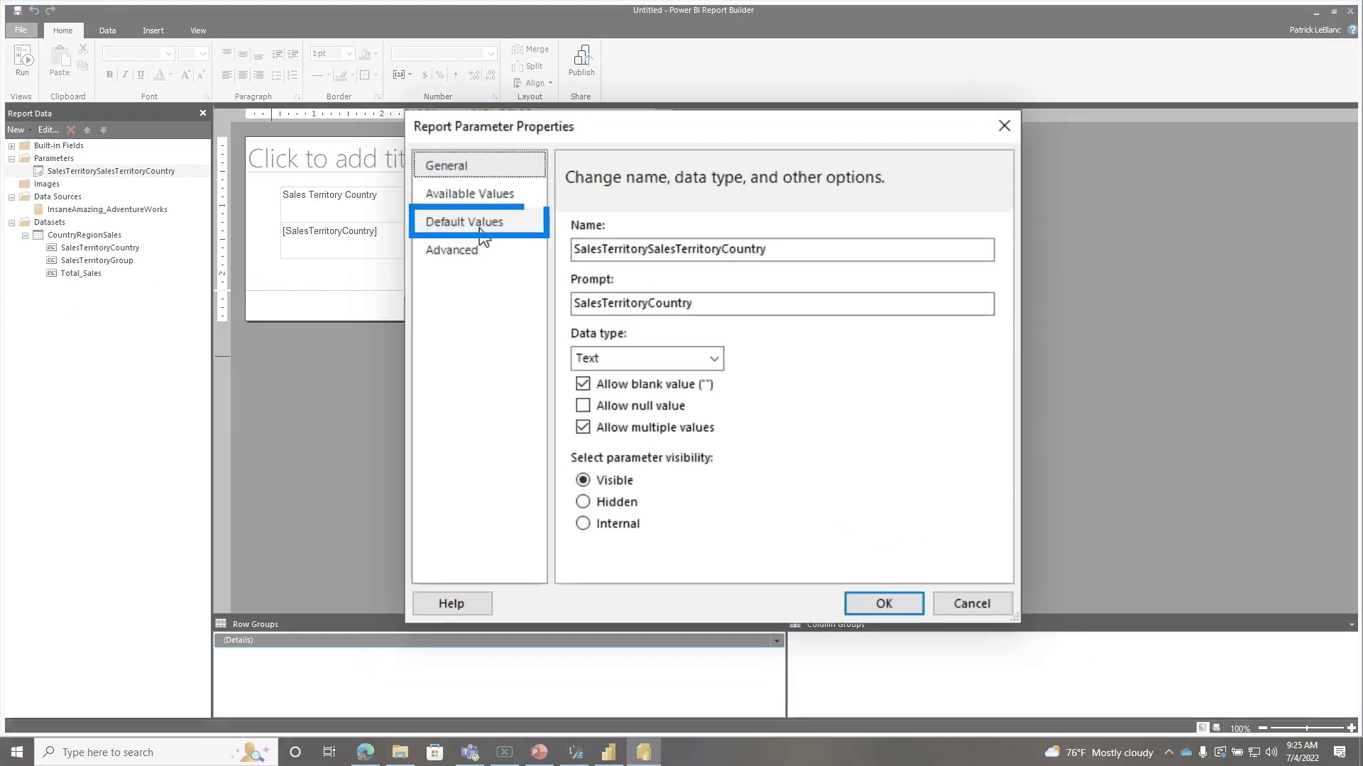
click(480, 233)
click(651, 294)
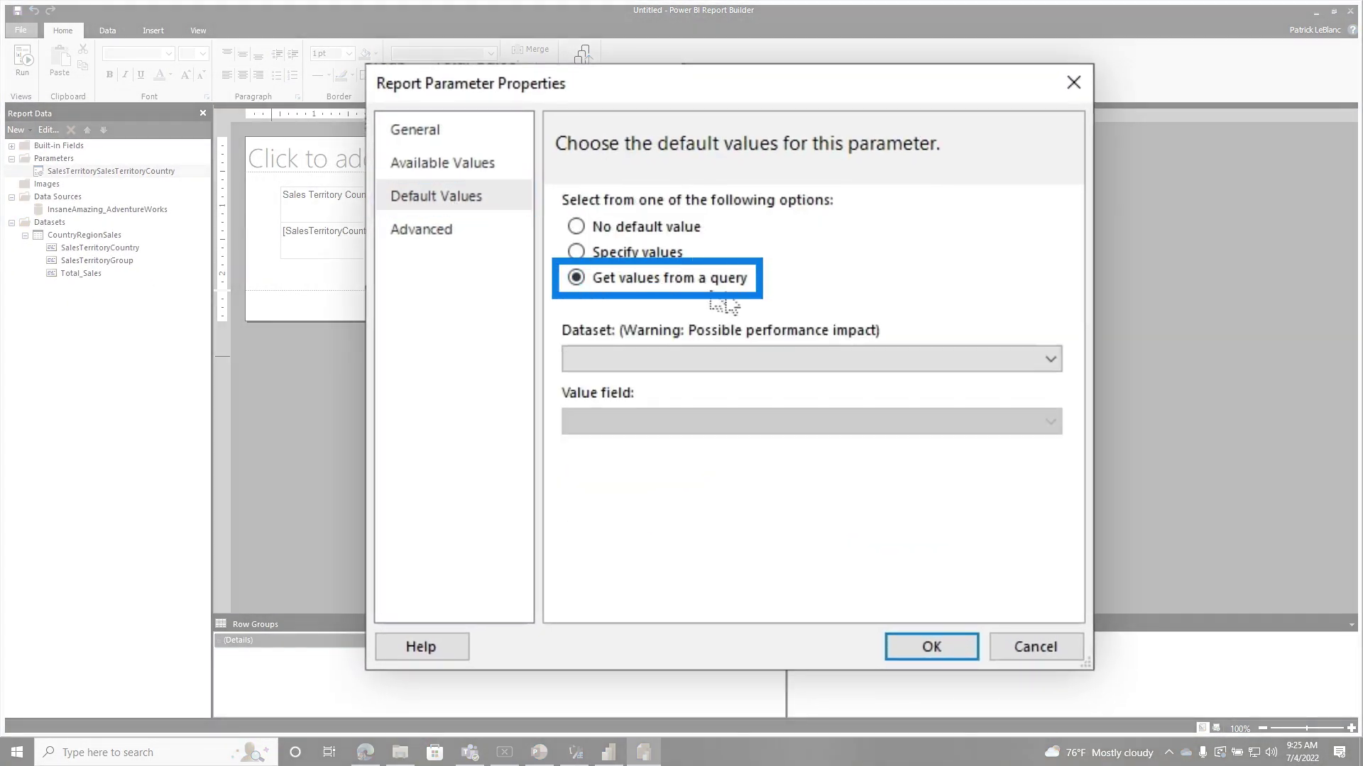
click(754, 358)
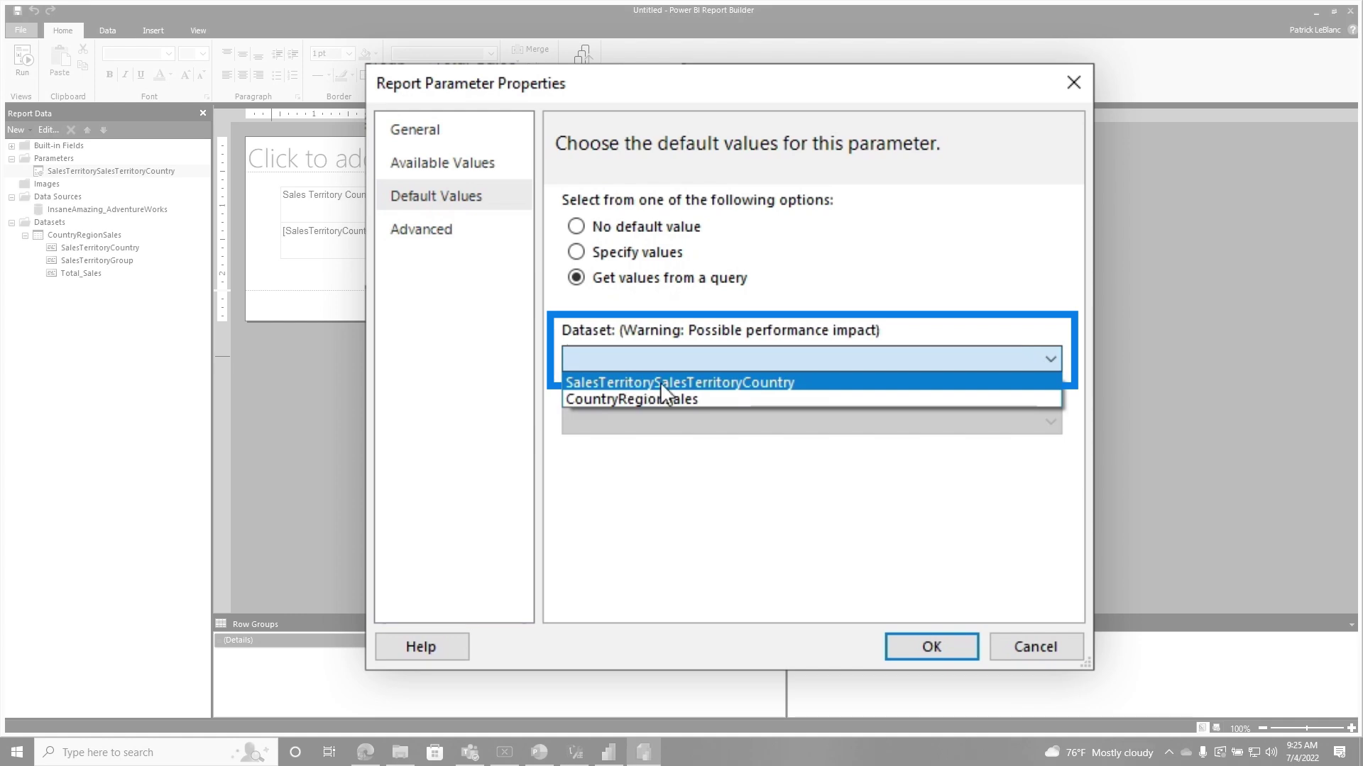
click(738, 382)
click(695, 422)
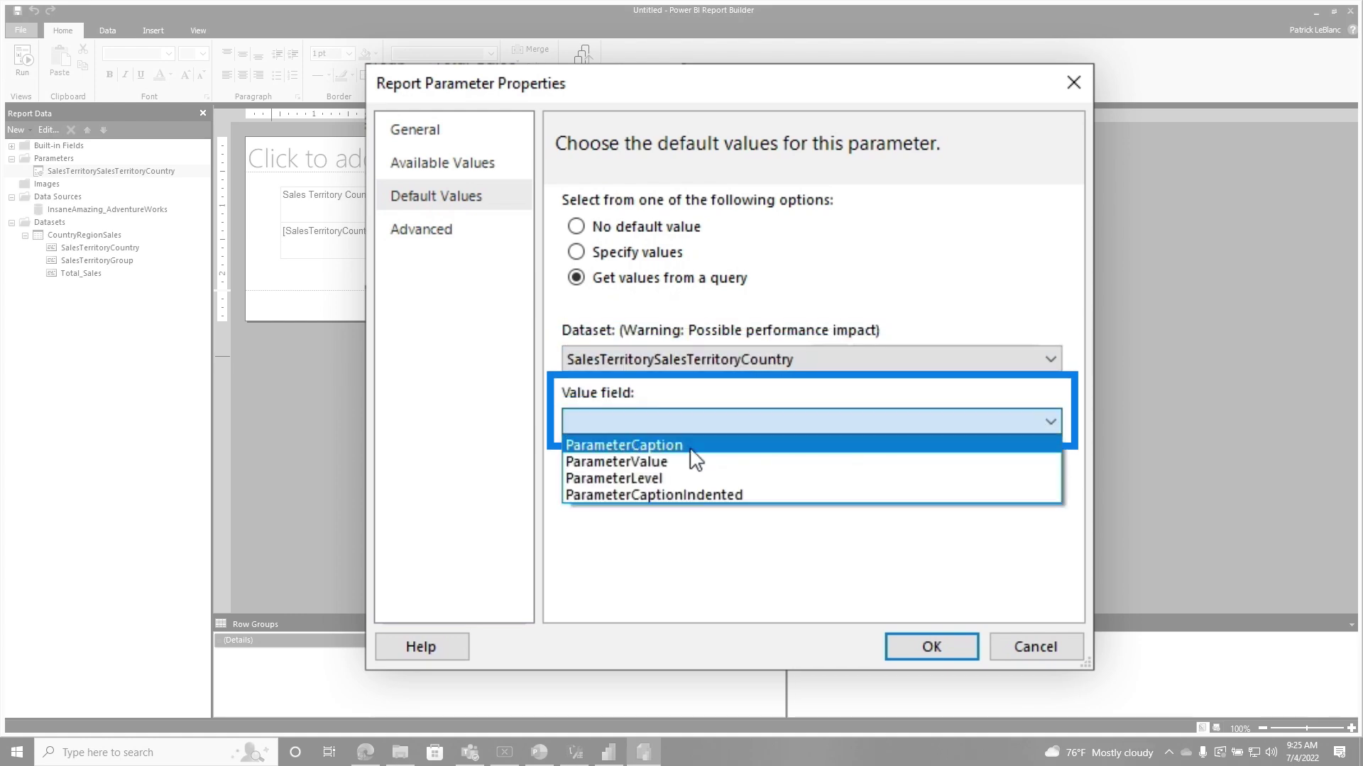
click(694, 446)
click(937, 660)
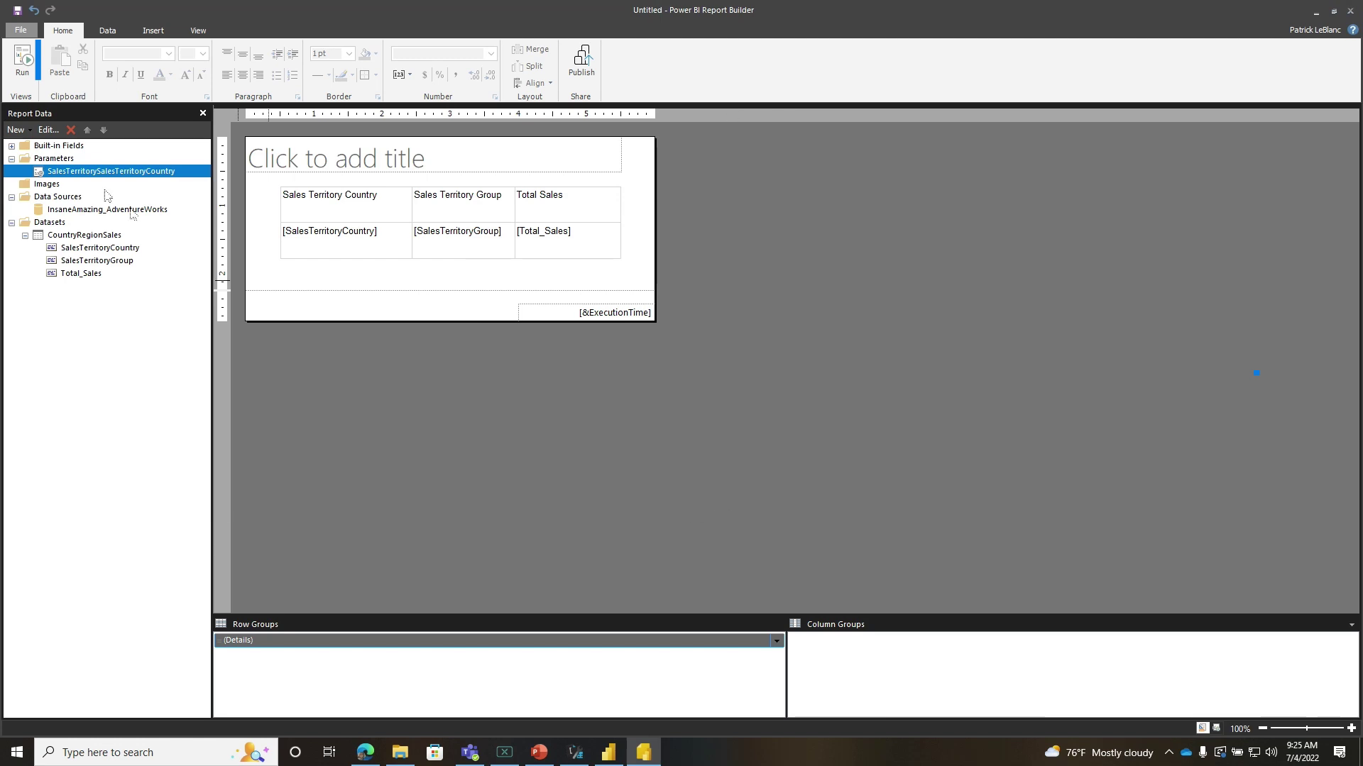
Preview the report, show hidden datasets, and rerun it to check the country list.
click(24, 64)
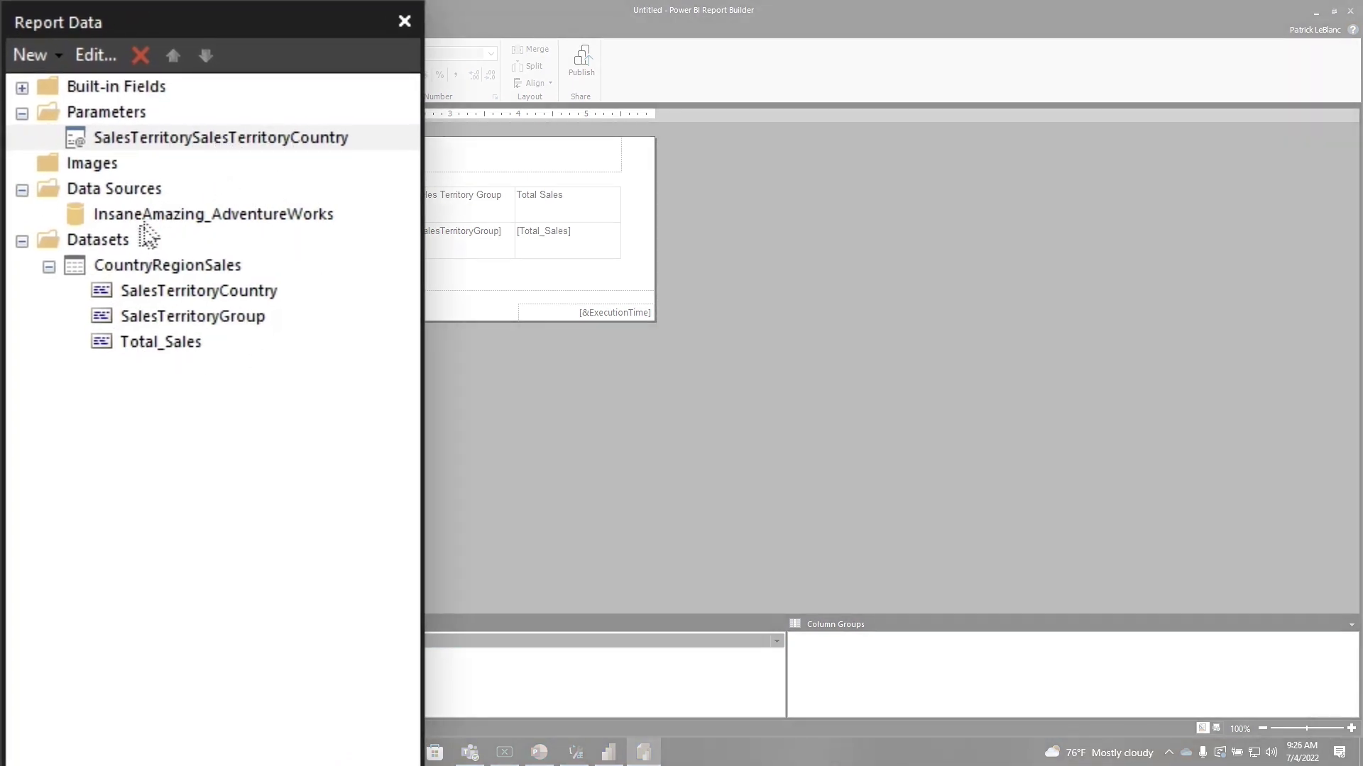
right_click(78, 244)
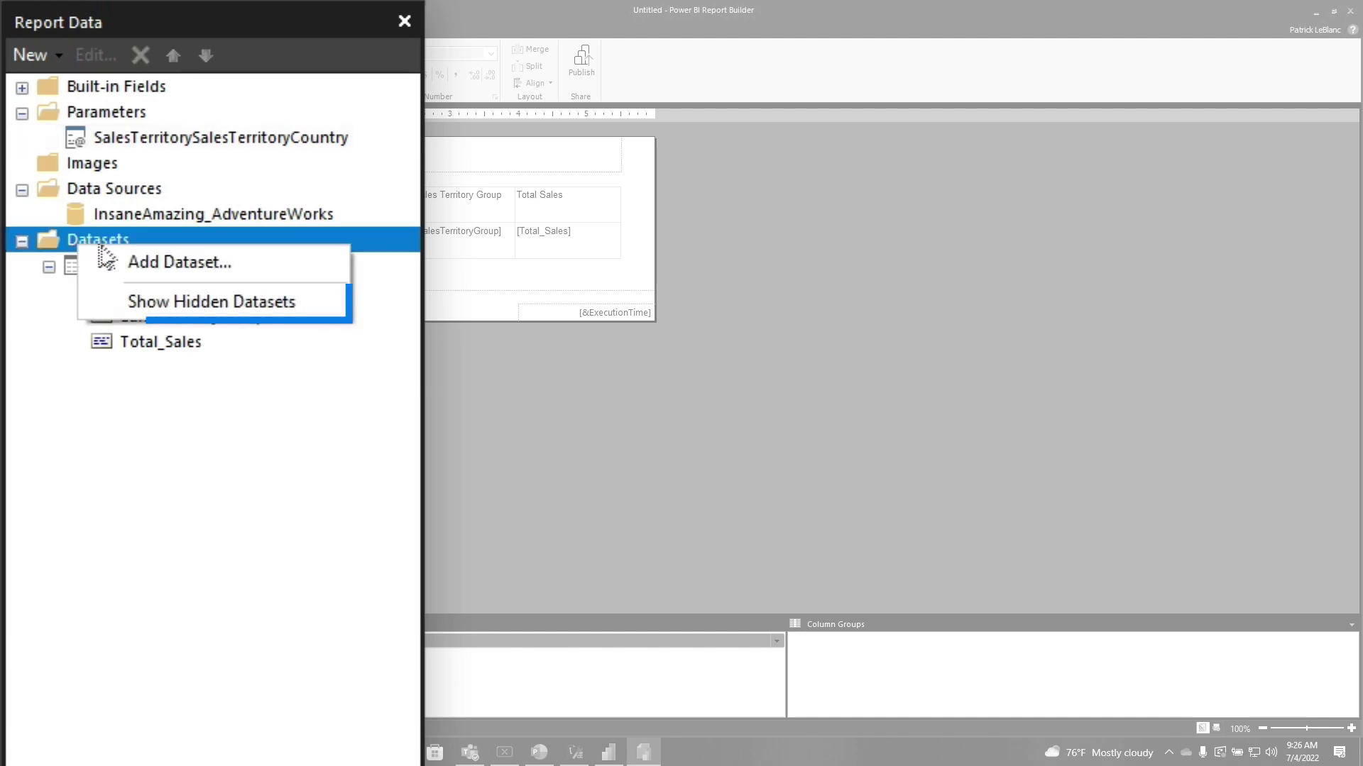
click(194, 303)
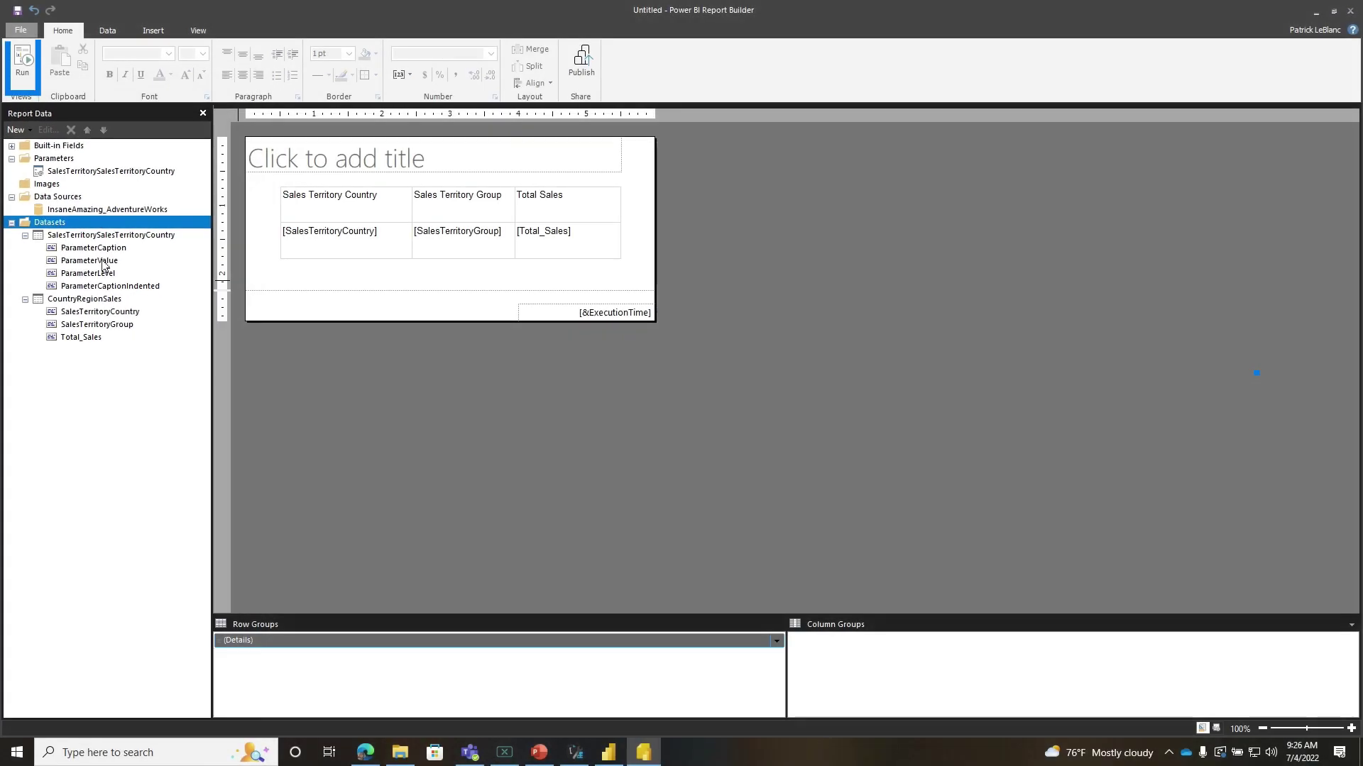
click(27, 72)
click(256, 132)
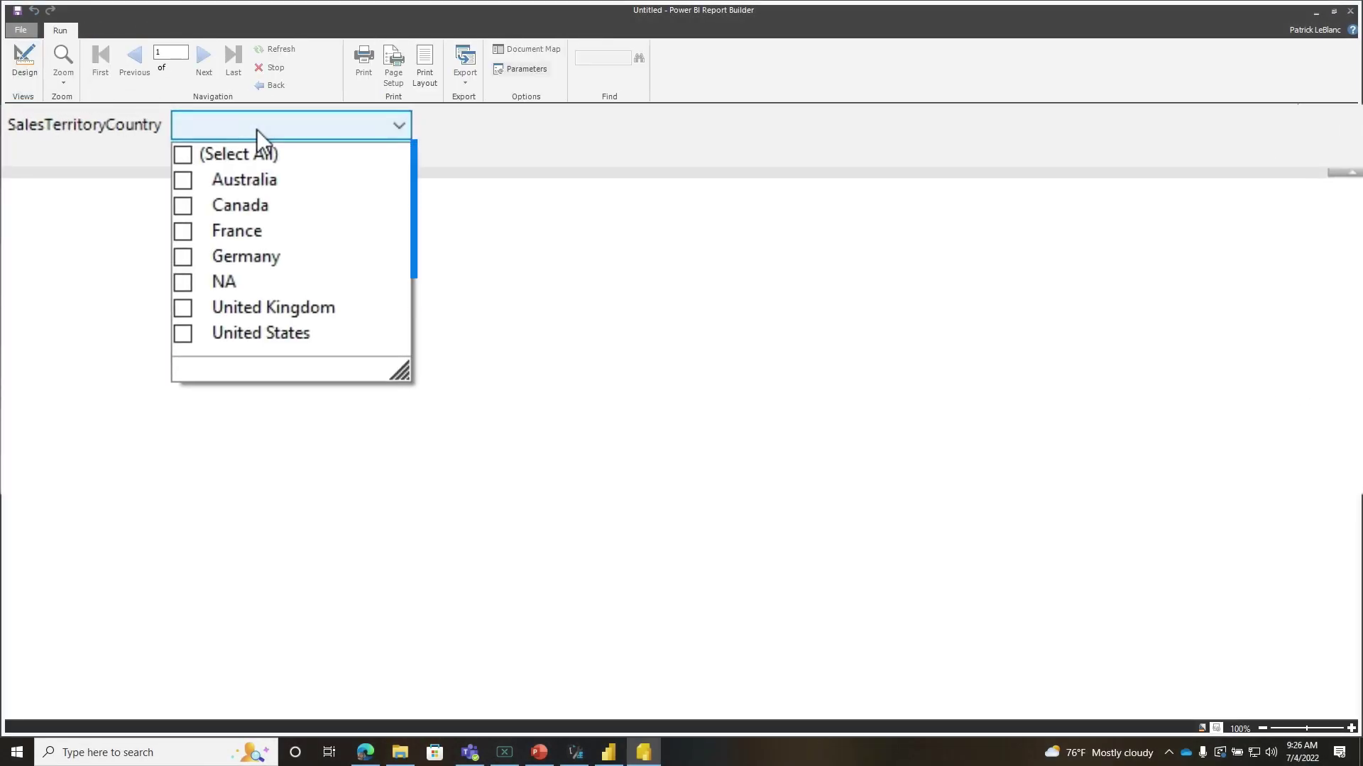
click(25, 66)
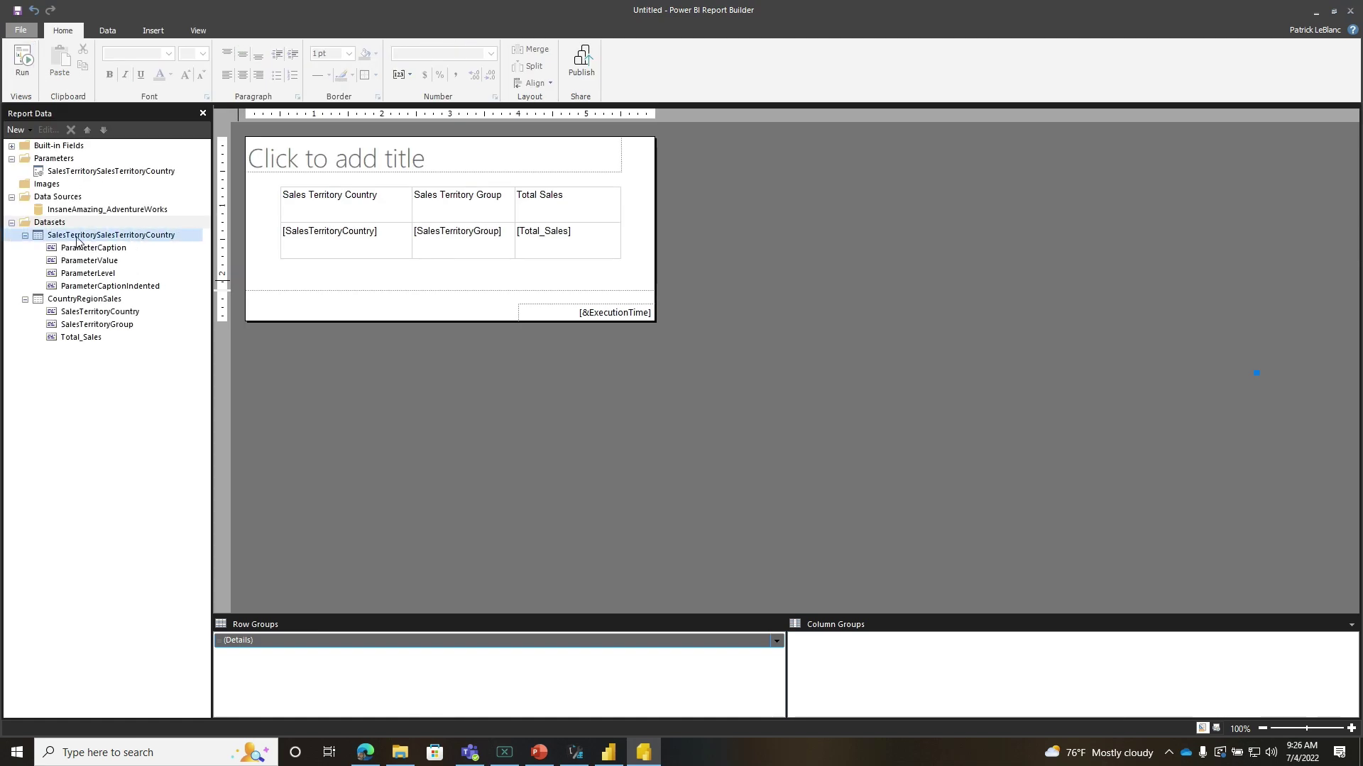
Execute the hidden country dataset's original query in Query Designer and select the text after EVALUATE.
double_click(78, 235)
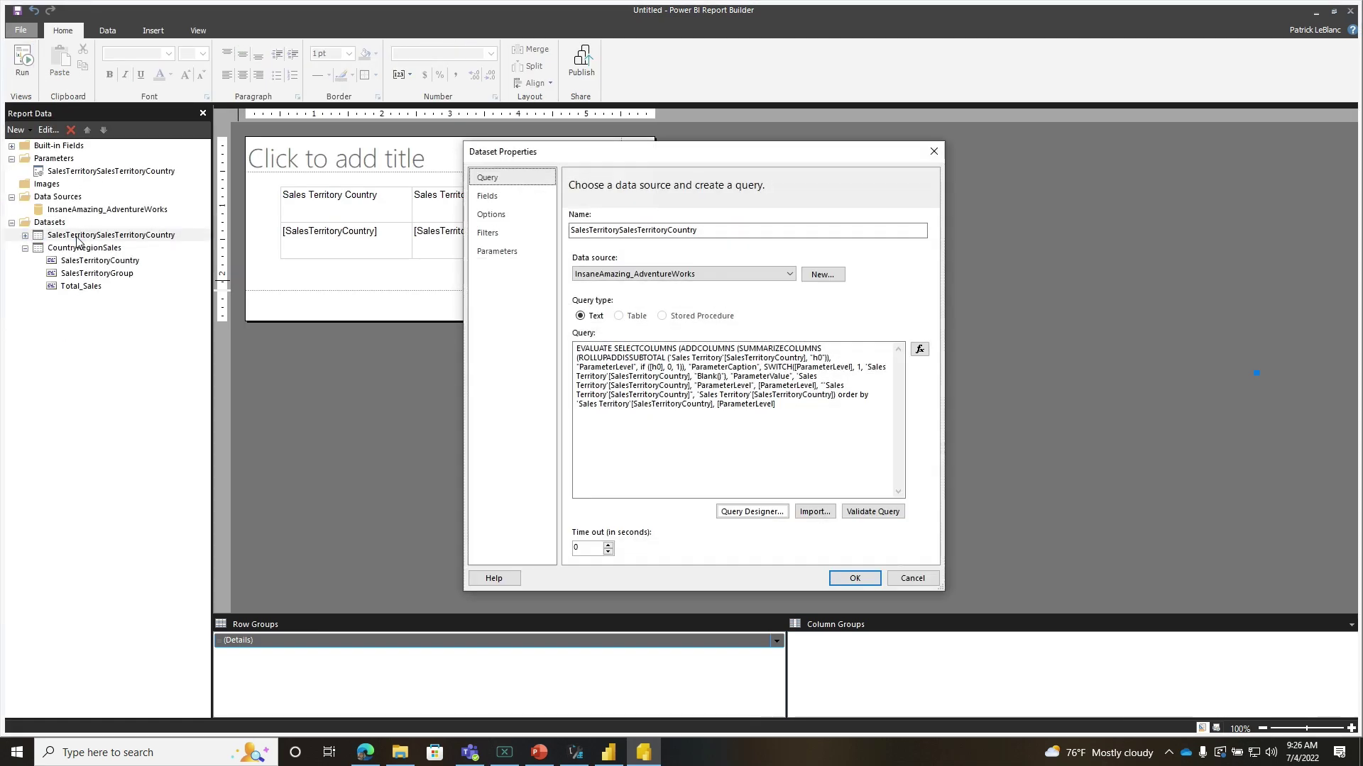
click(788, 586)
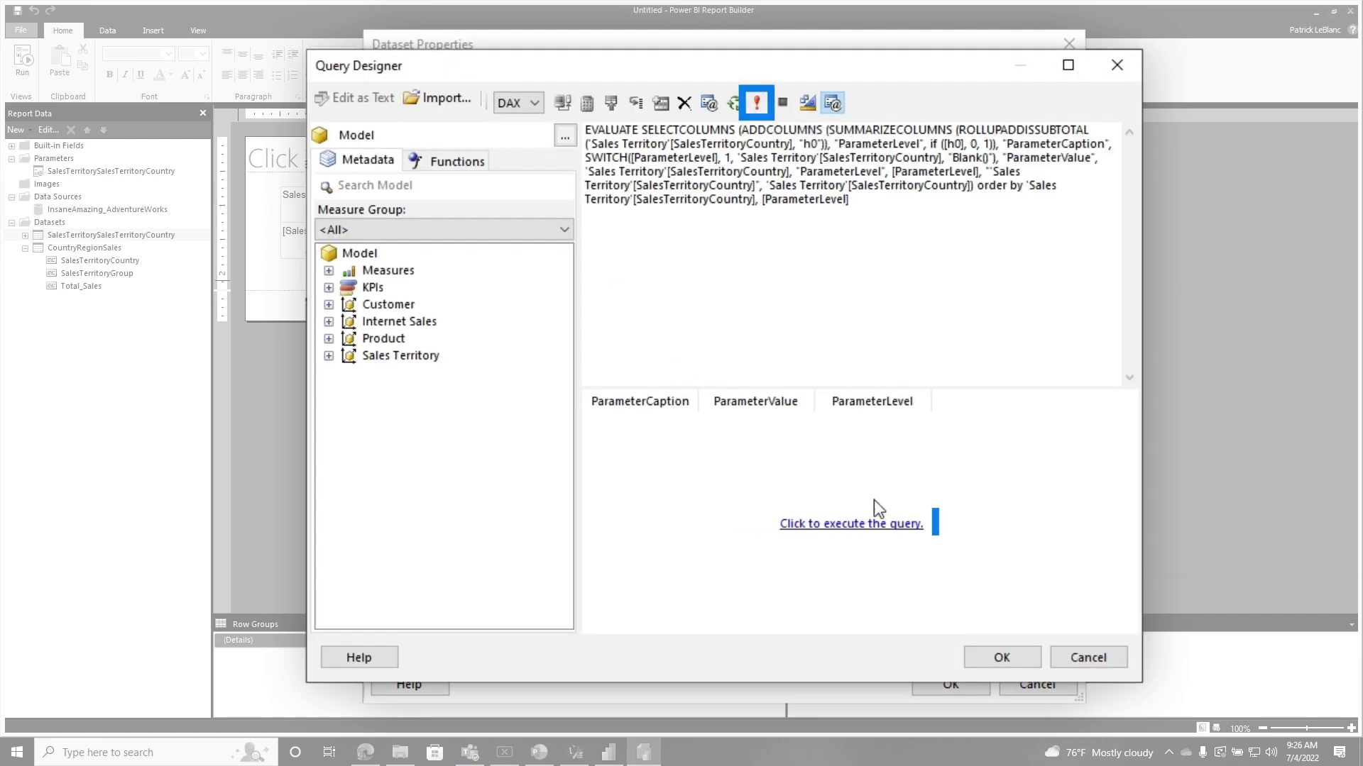
click(866, 528)
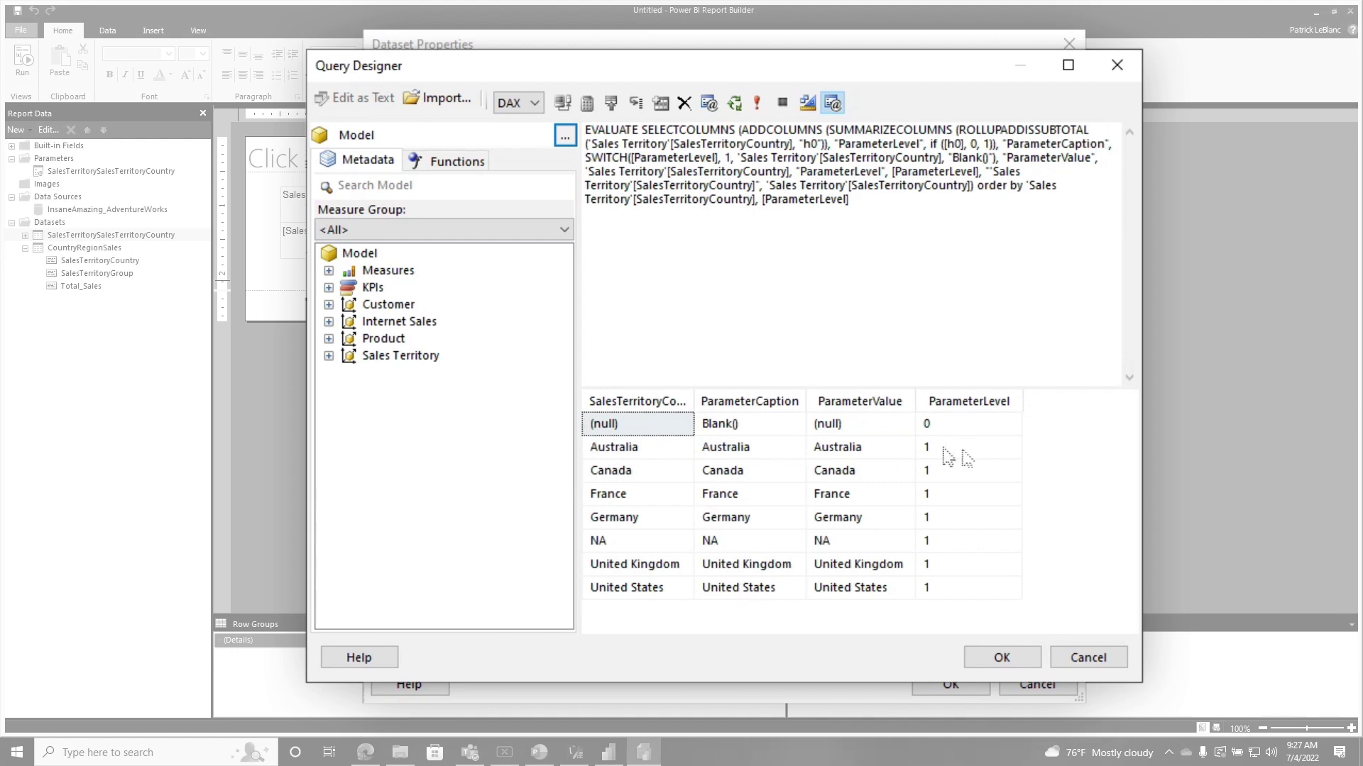
drag(881, 224, 643, 128)
drag(614, 446, 644, 622)
Rewrite the query as EVALUATE VALUES('Sales Territory'[SalesTerritoryCountry]), run it for seven countries, and accept.
key(Delete)
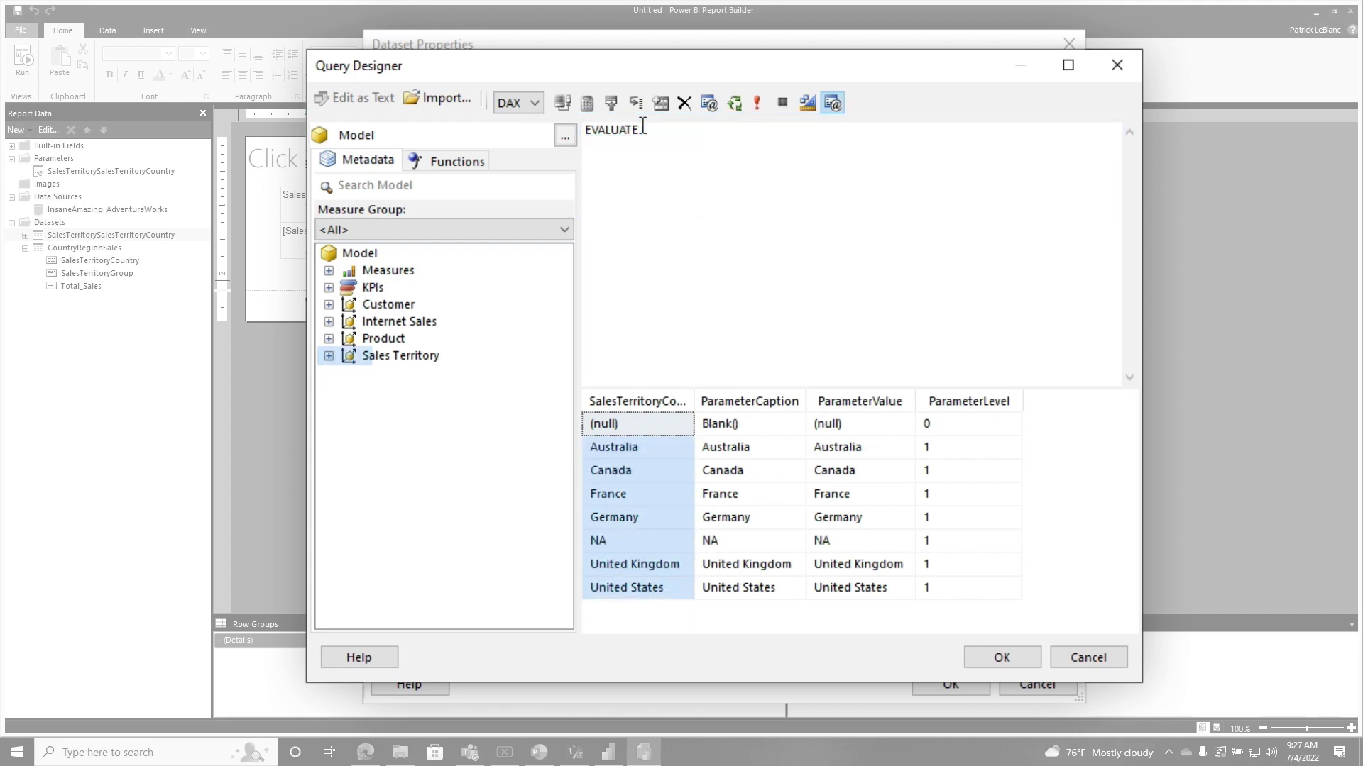
click(328, 356)
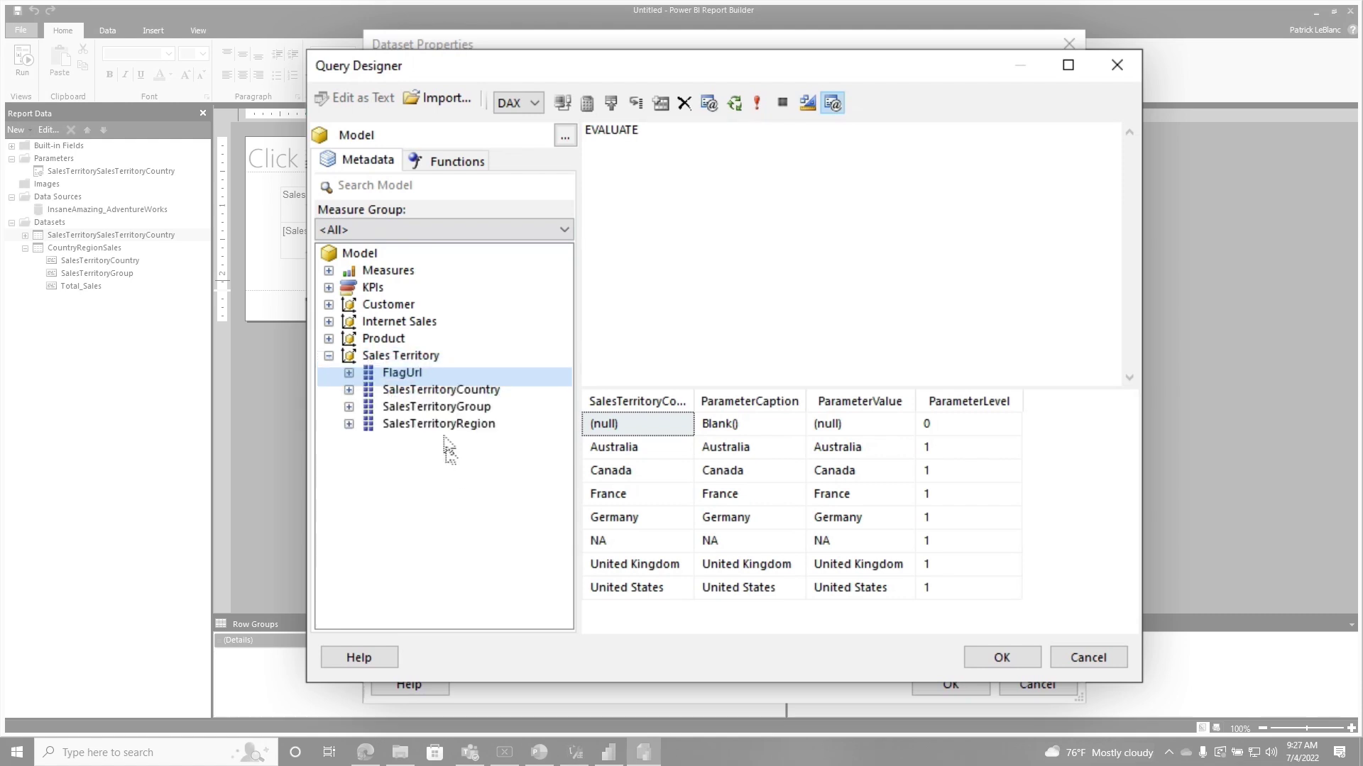
click(440, 392)
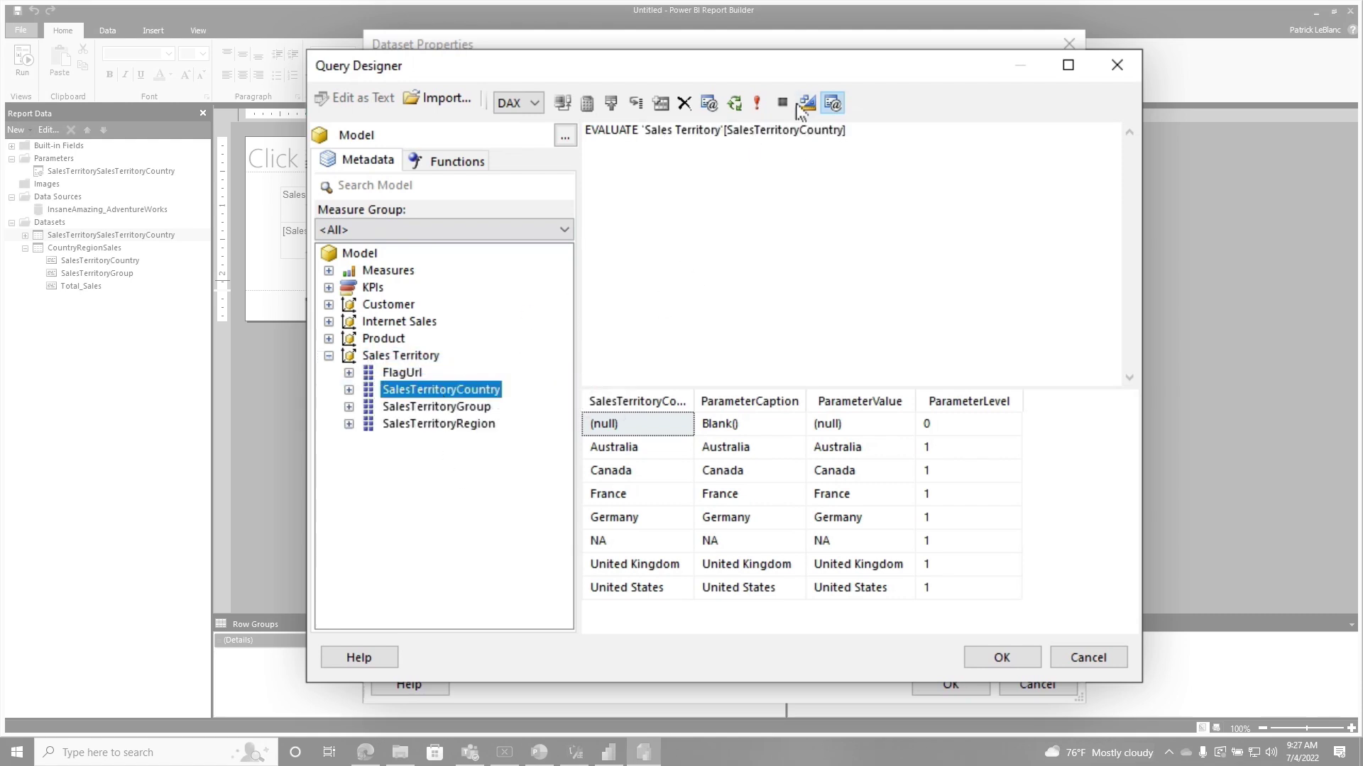
click(647, 139)
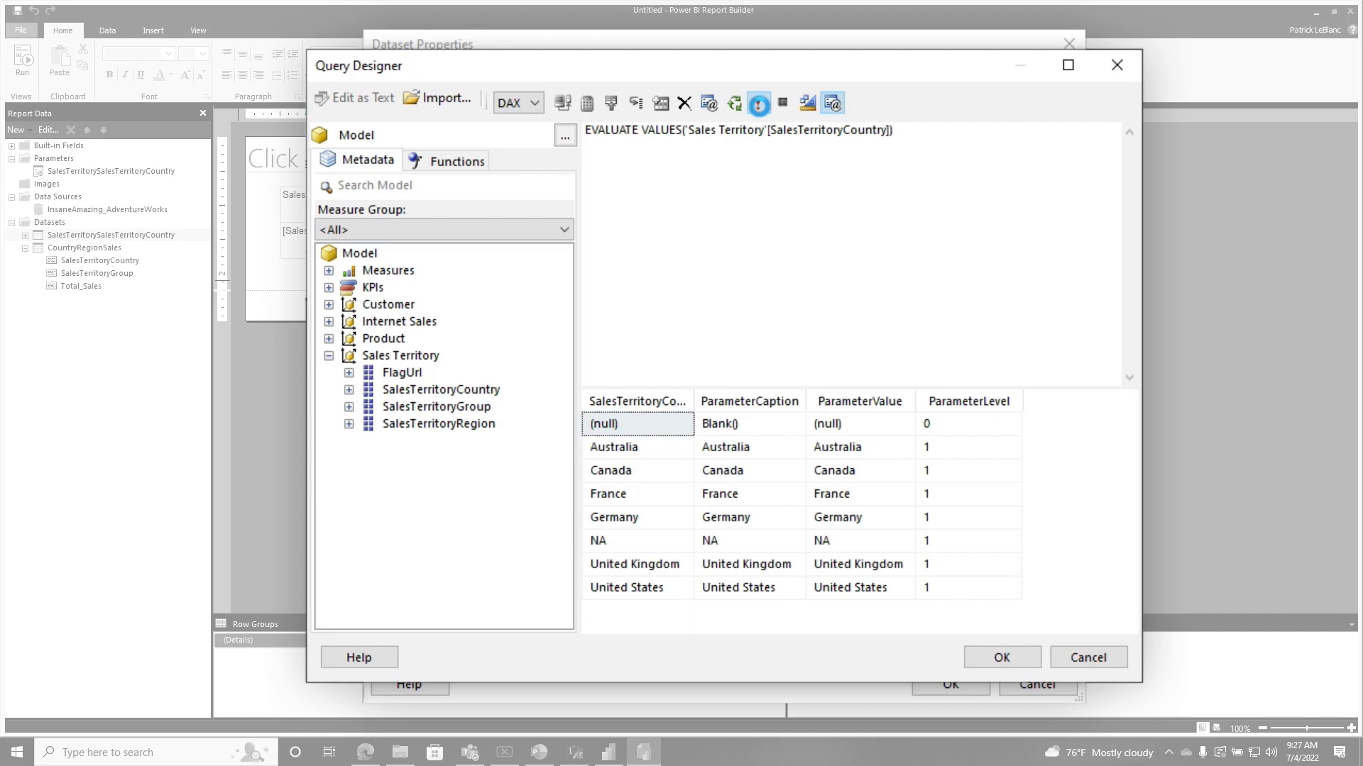
click(759, 104)
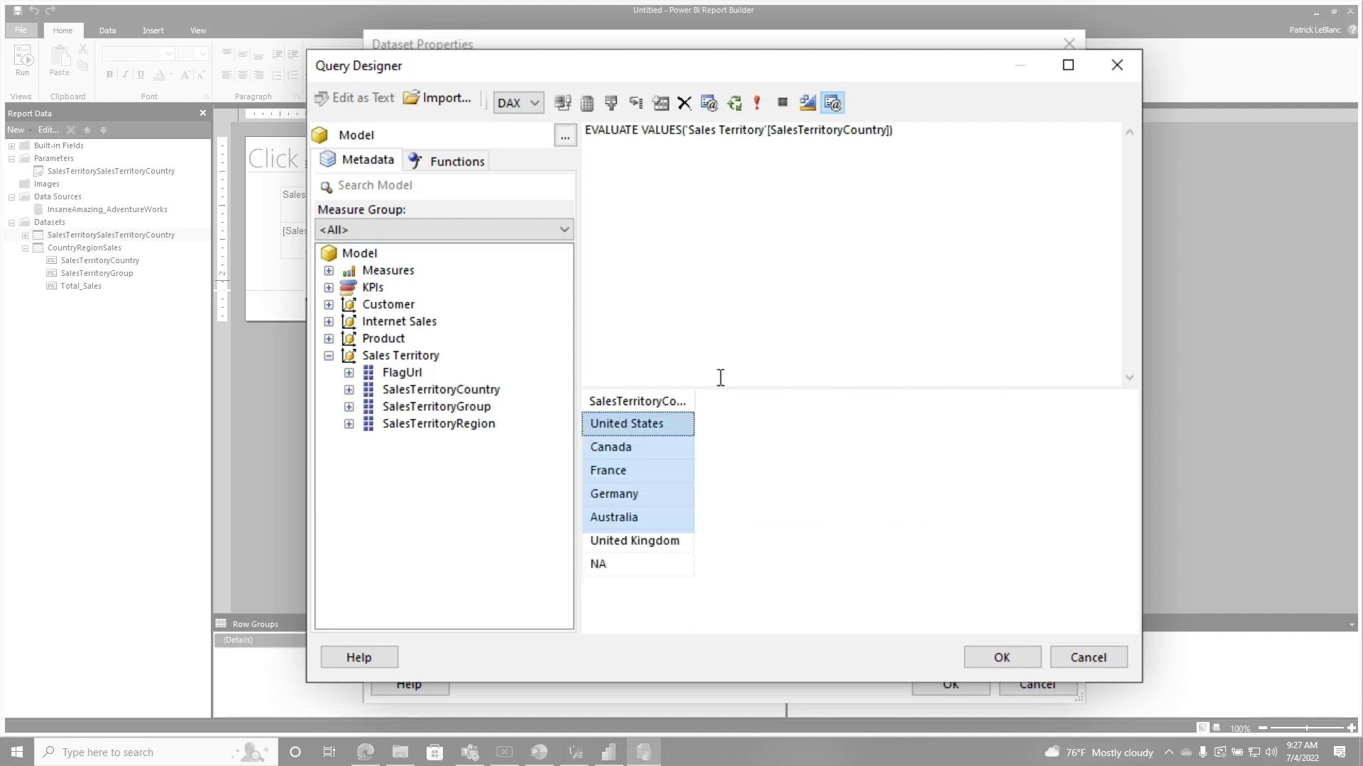
drag(693, 403, 723, 403)
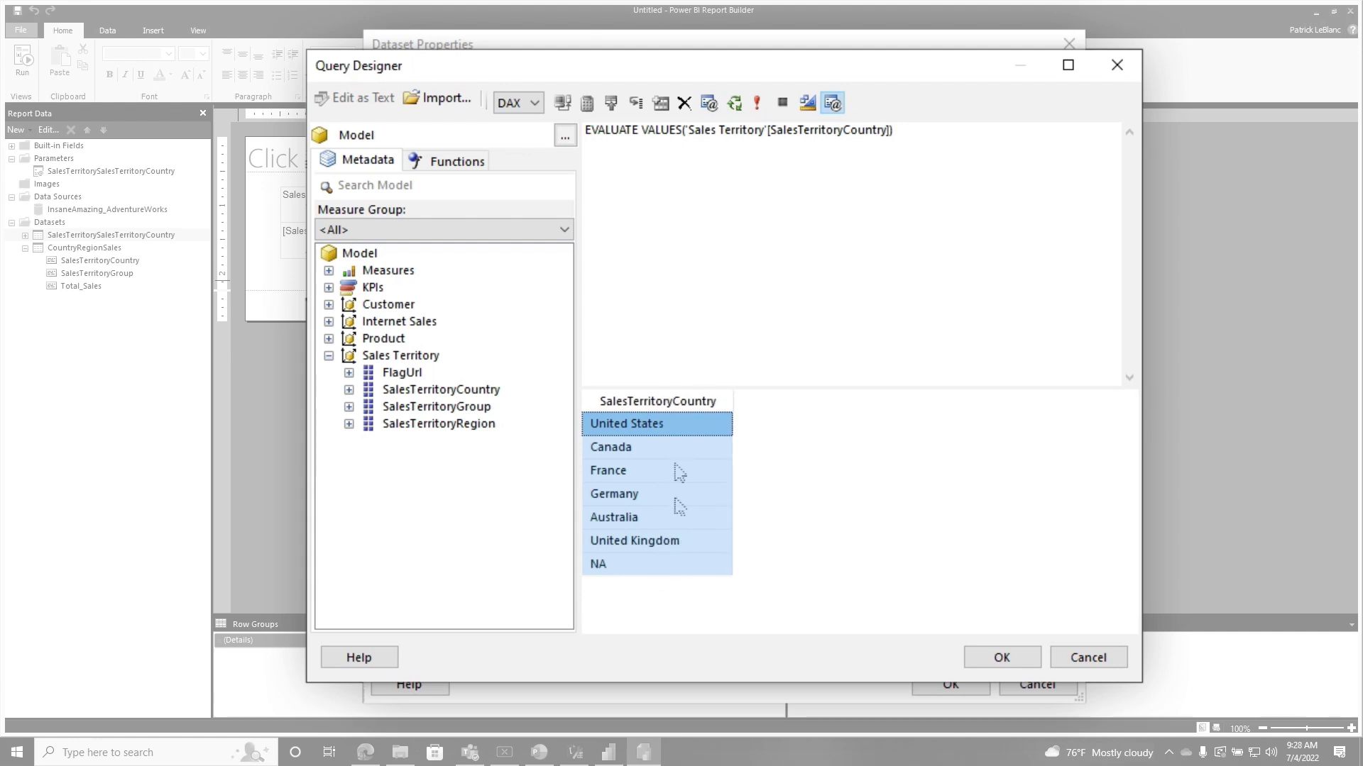
click(869, 315)
click(1009, 649)
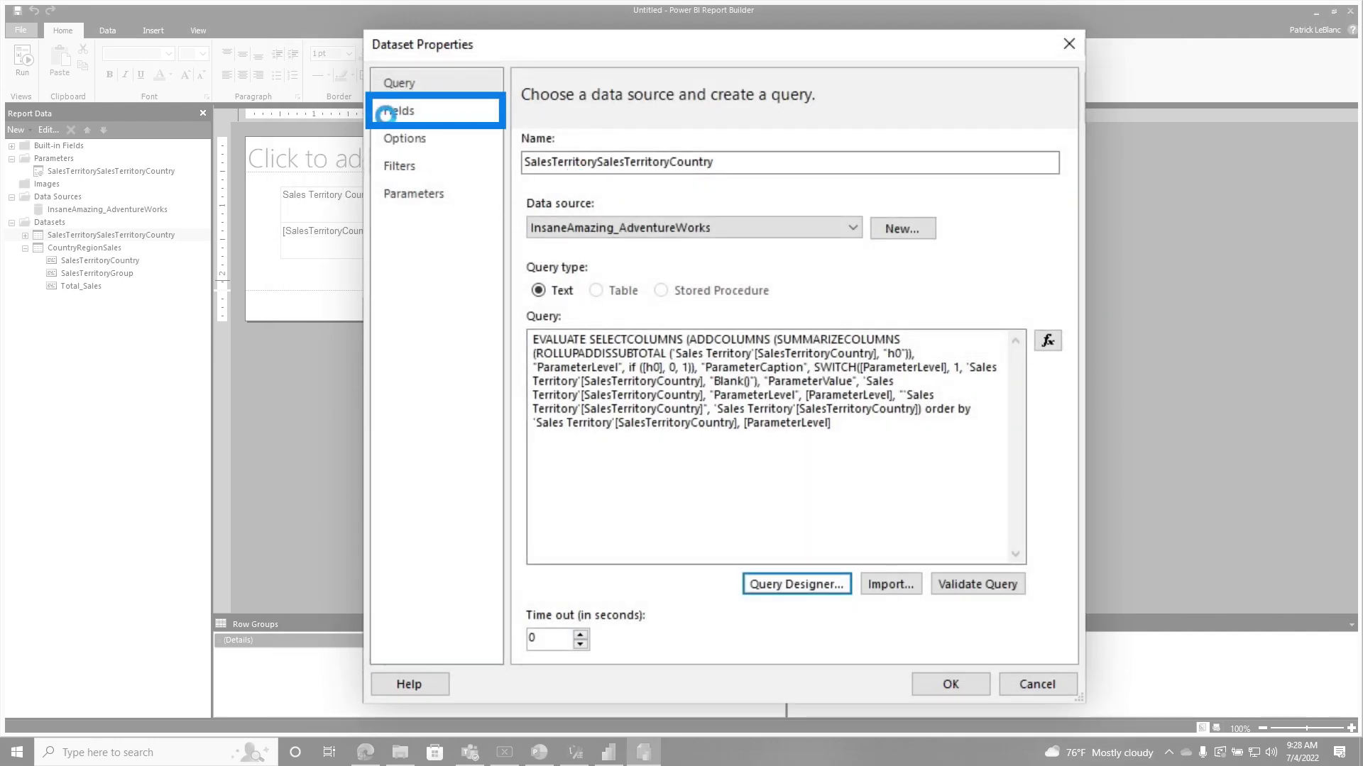
Delete the ParameterCaptionIndented field from the country dataset and reopen the country parameter's properties.
click(399, 110)
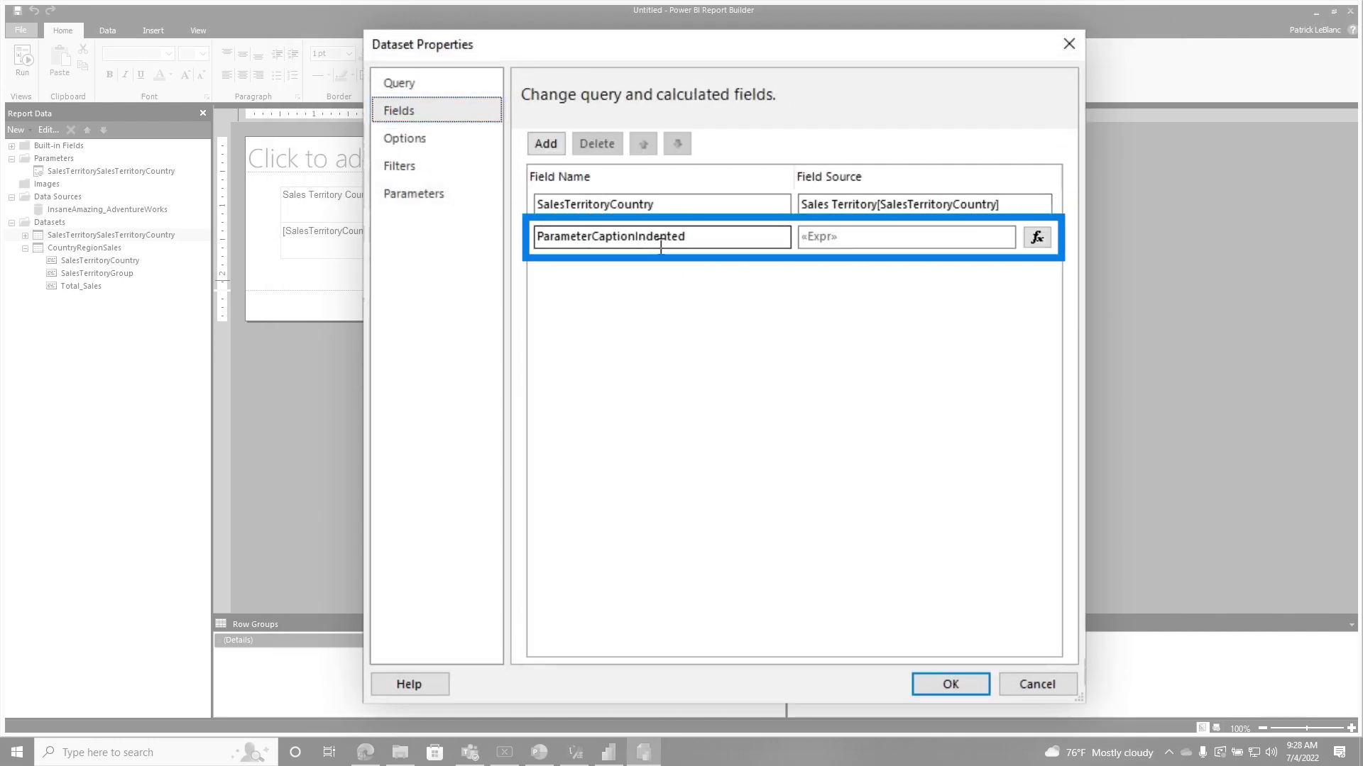
click(814, 241)
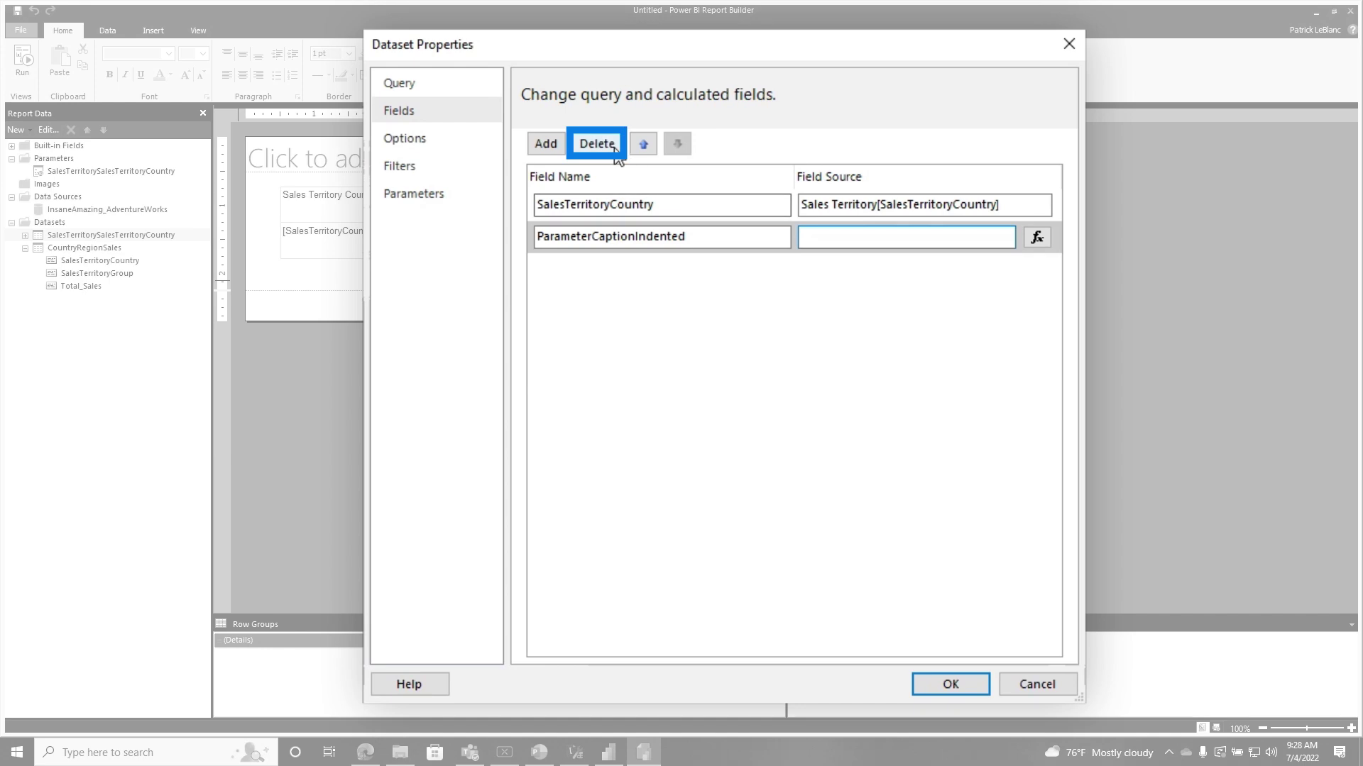
click(596, 145)
click(950, 684)
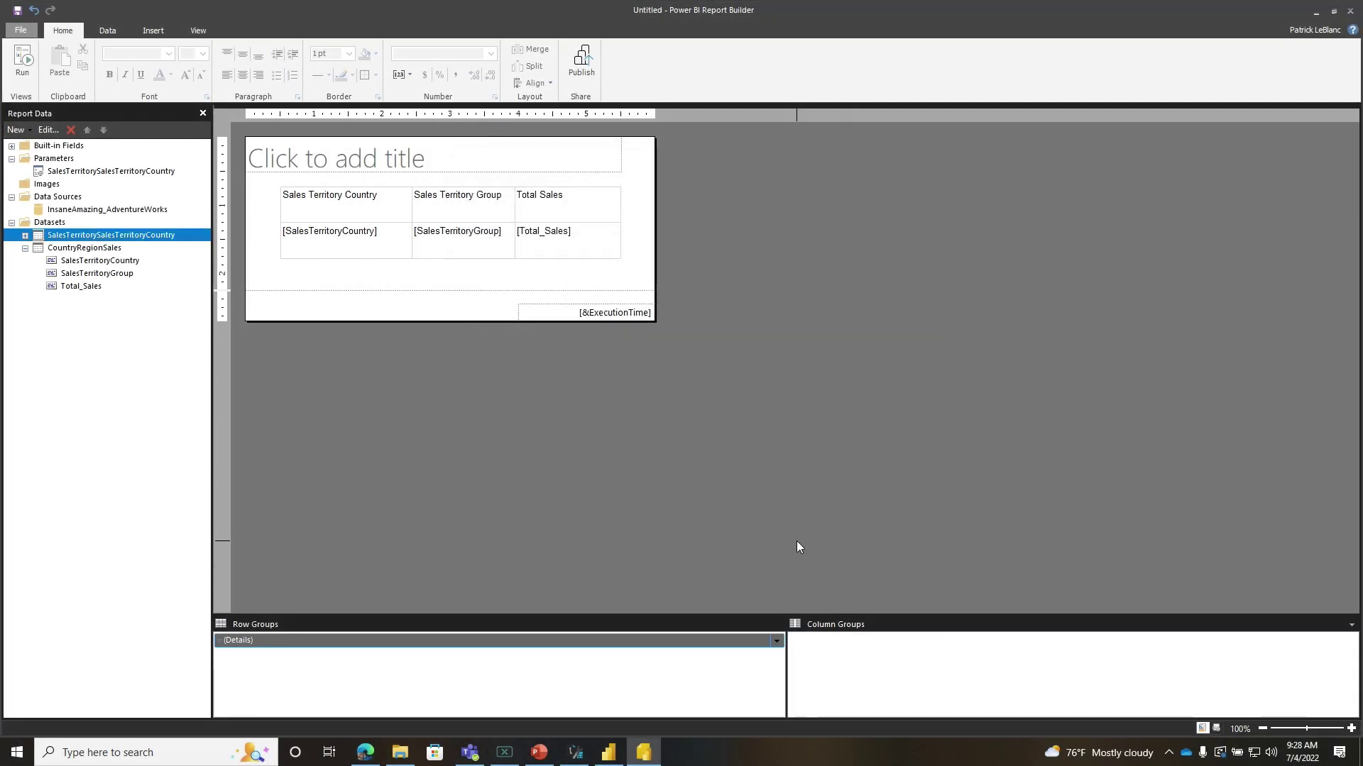
double_click(99, 171)
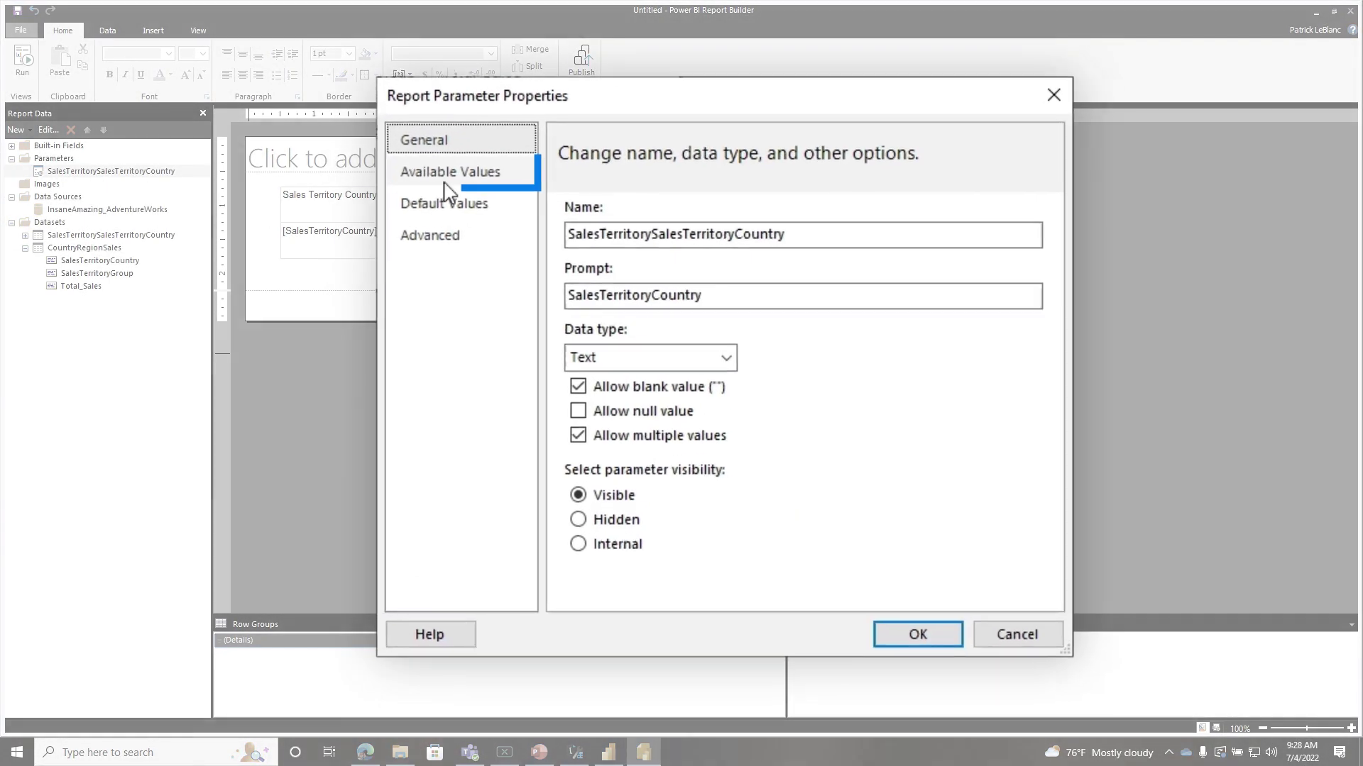
Use SalesTerritoryCountry as both the value and label field for available values.
click(445, 244)
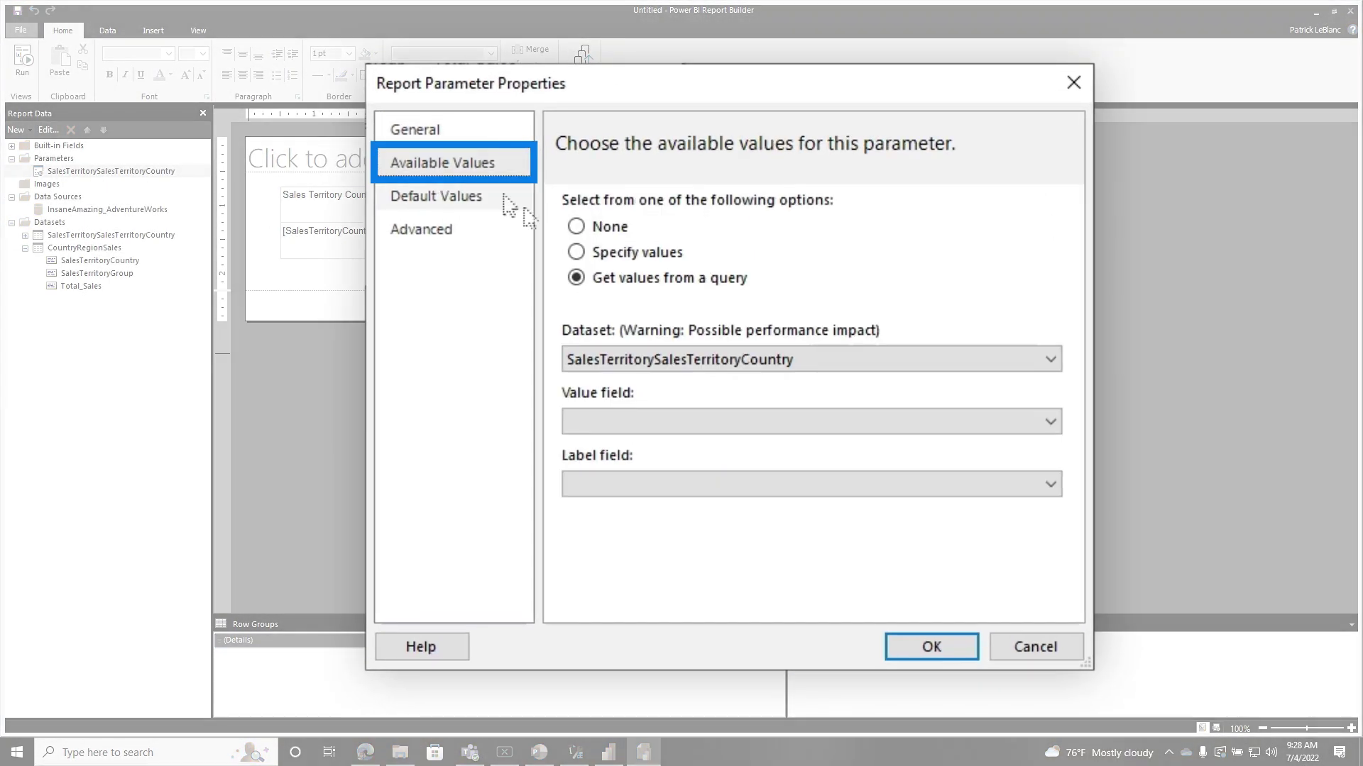
click(752, 421)
click(710, 484)
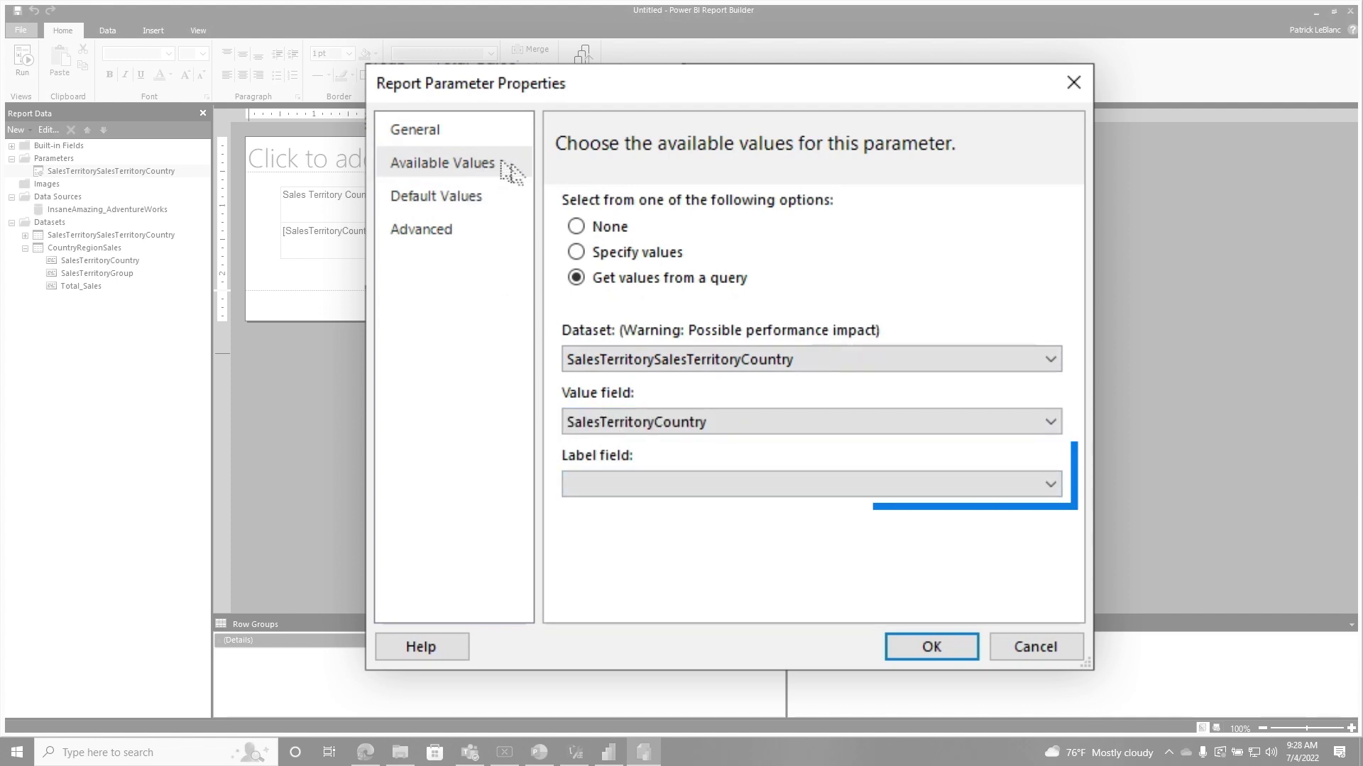
click(624, 488)
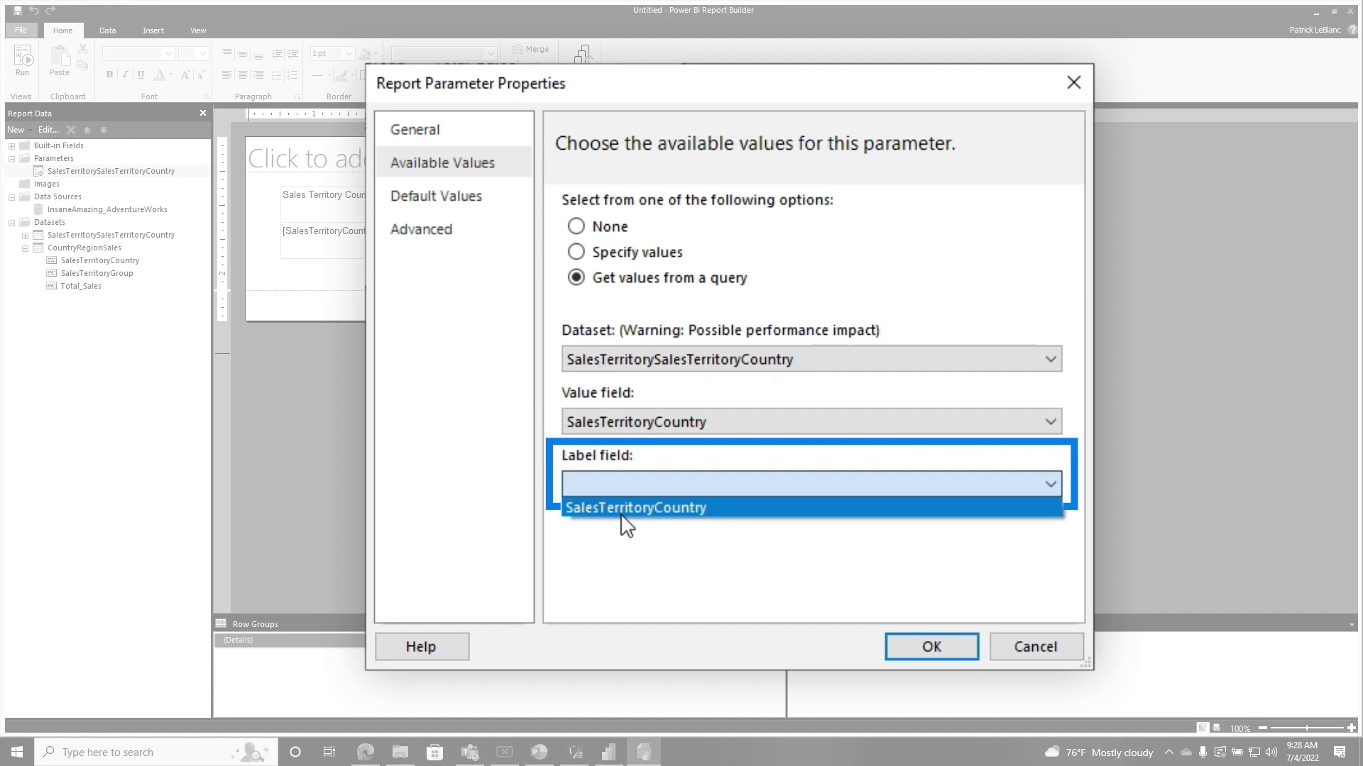
click(623, 509)
Set the default value field to SalesTerritoryCountry, confirm, and run the report.
click(438, 197)
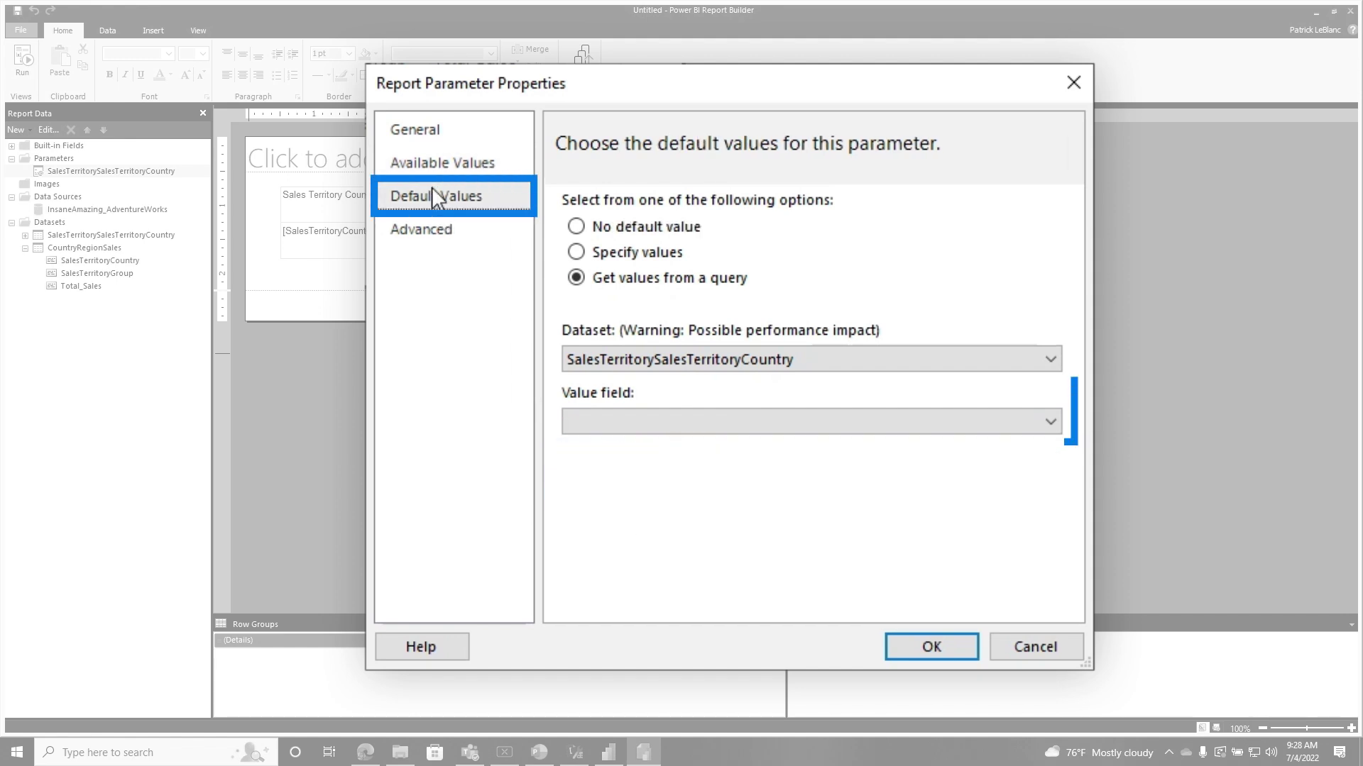
click(622, 419)
click(642, 442)
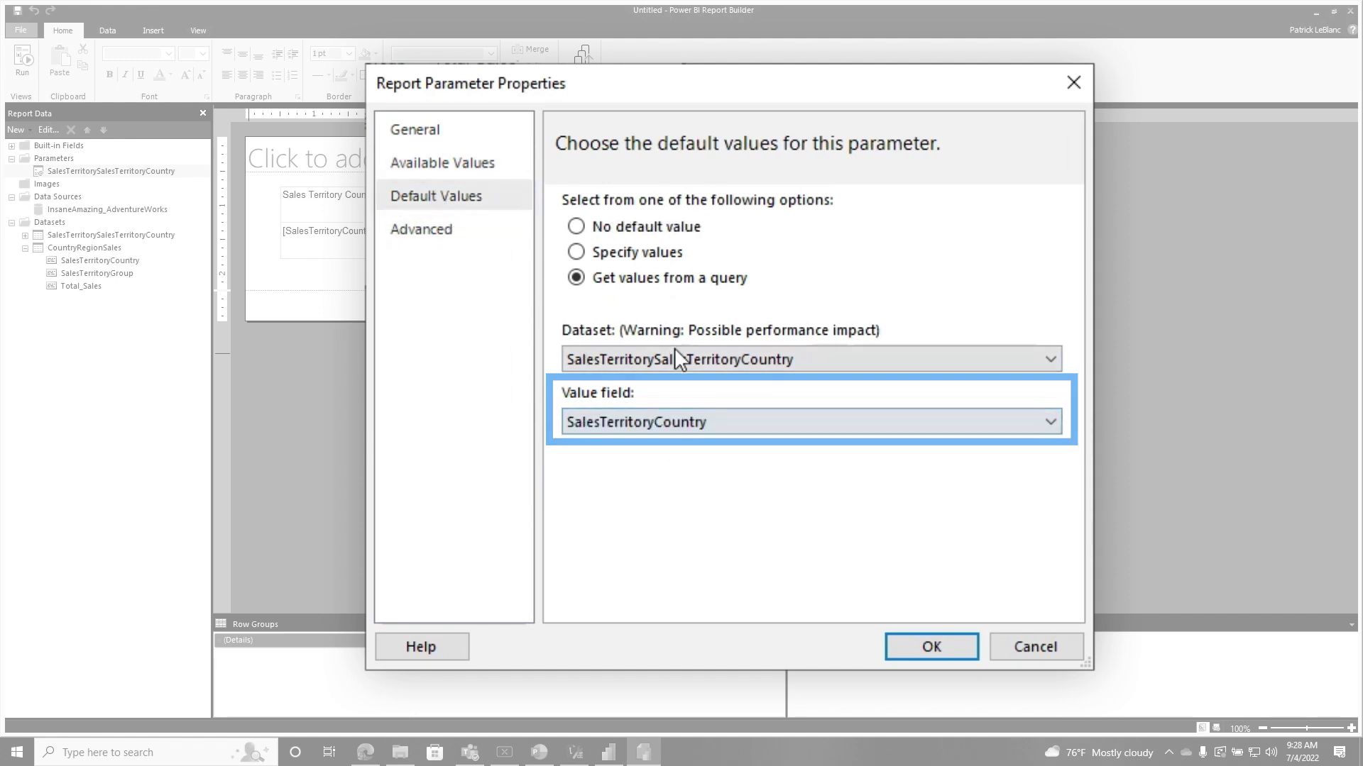
click(475, 171)
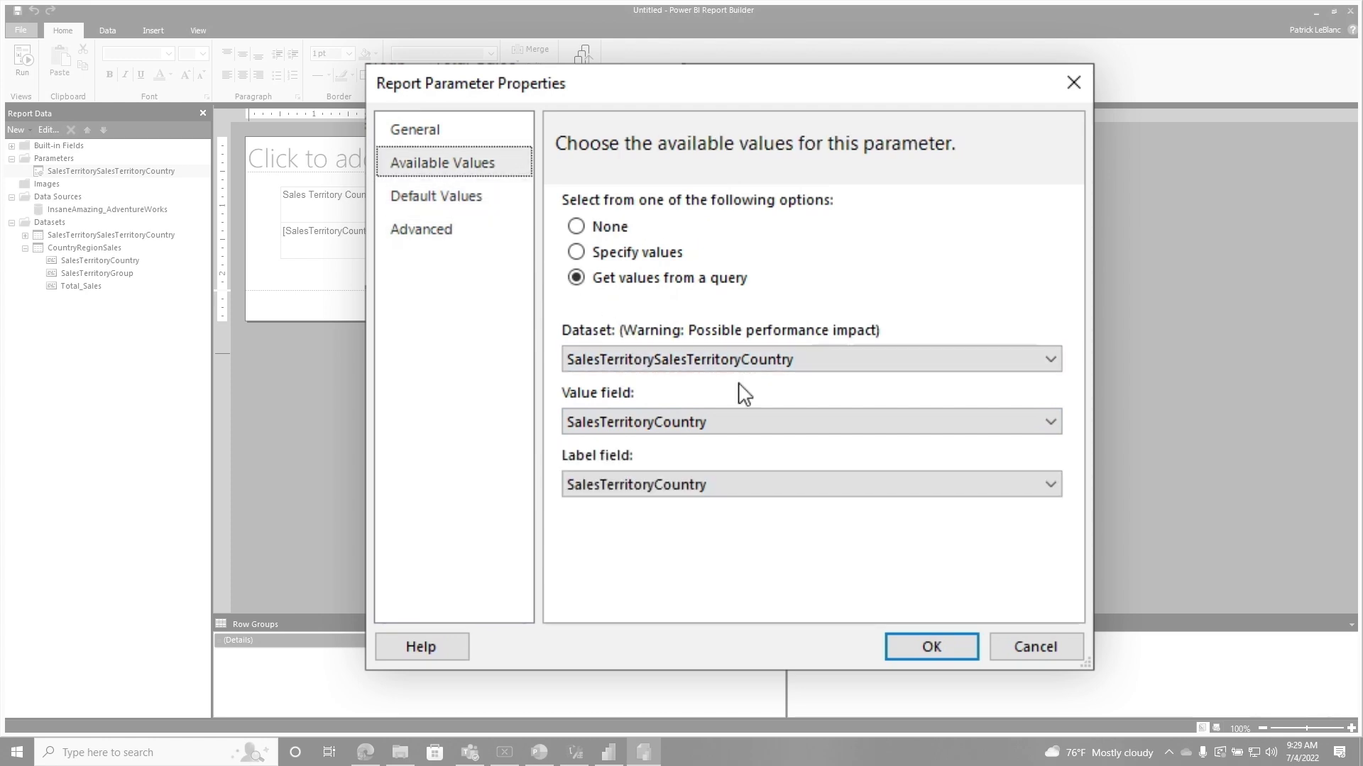
click(456, 201)
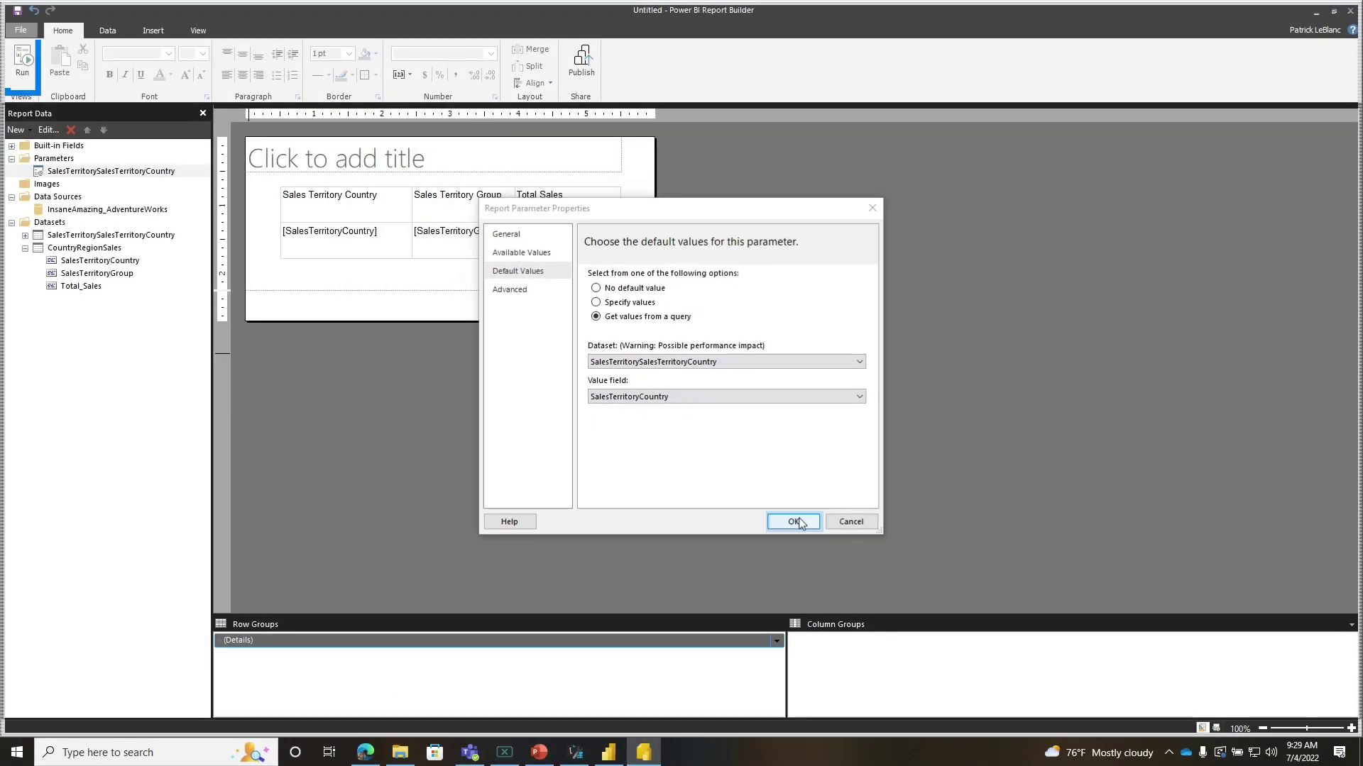
click(790, 520)
click(23, 60)
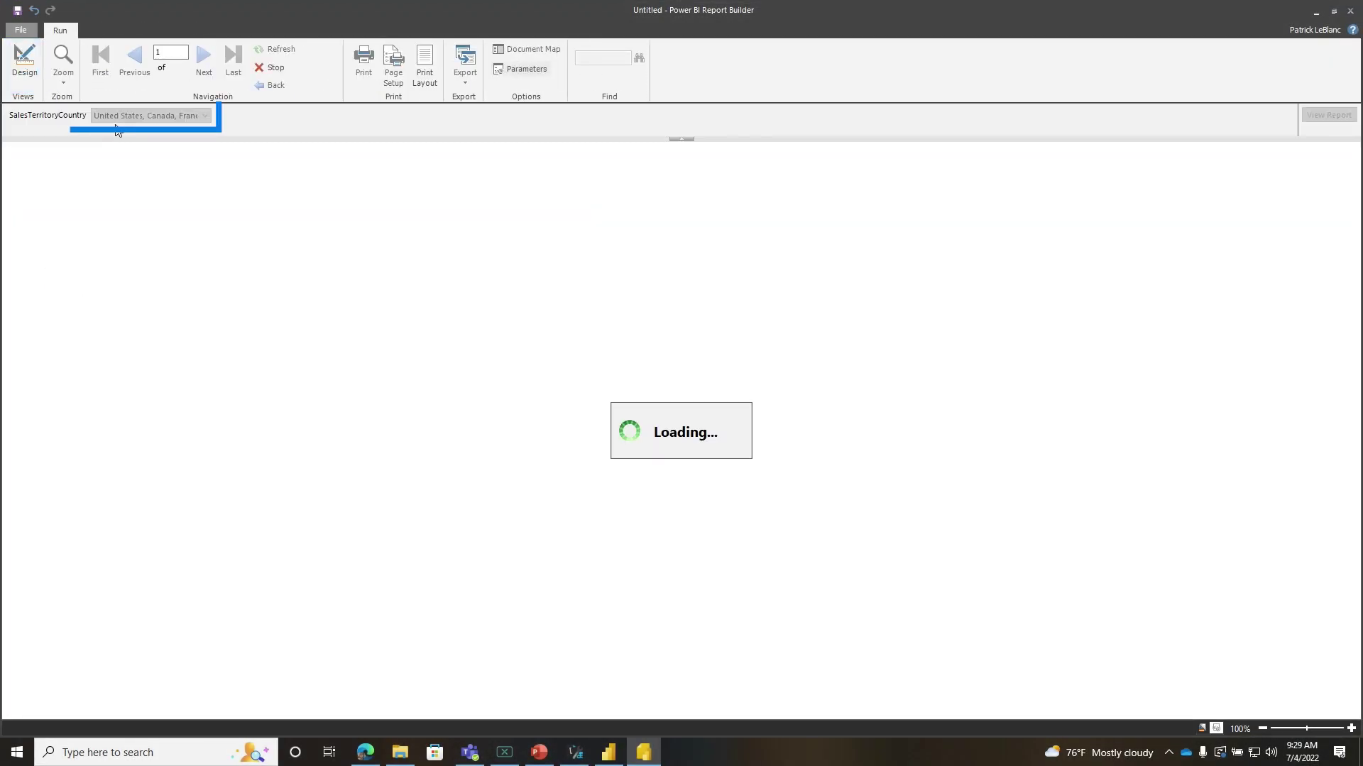